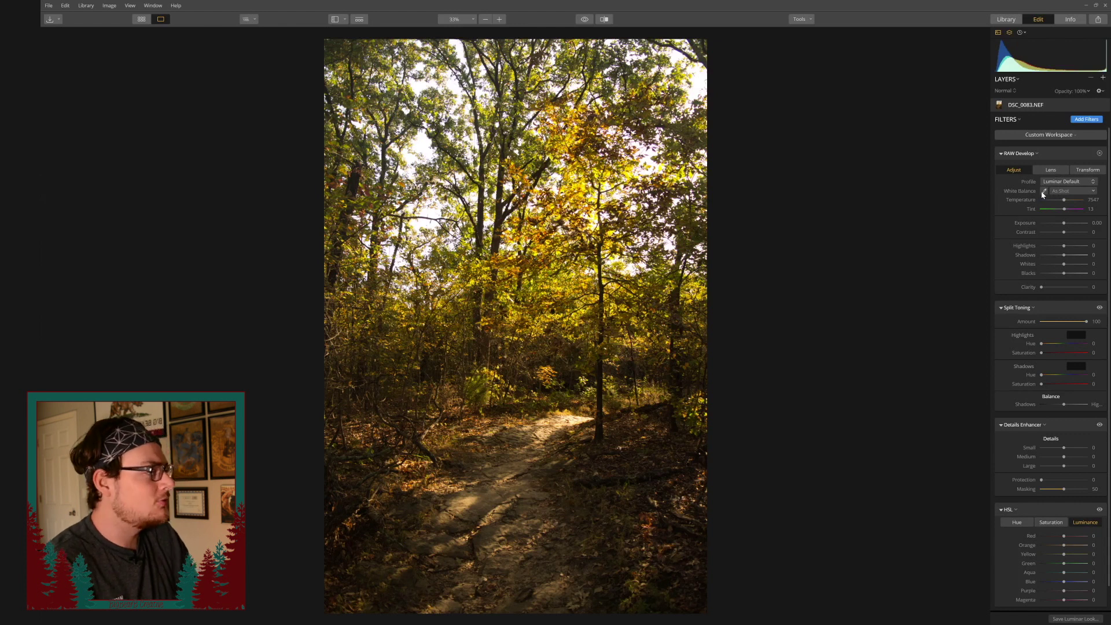
- Check the photo's file details, then try Cloudy and Shade white balance before returning to As Shot
left_click(1072, 20)
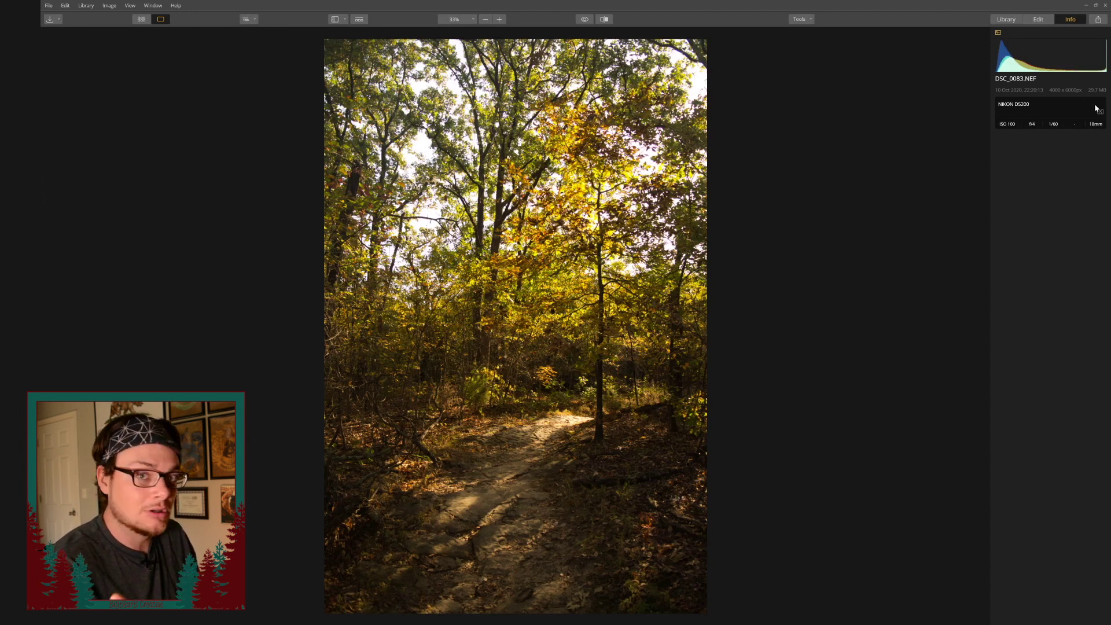
left_click(1040, 21)
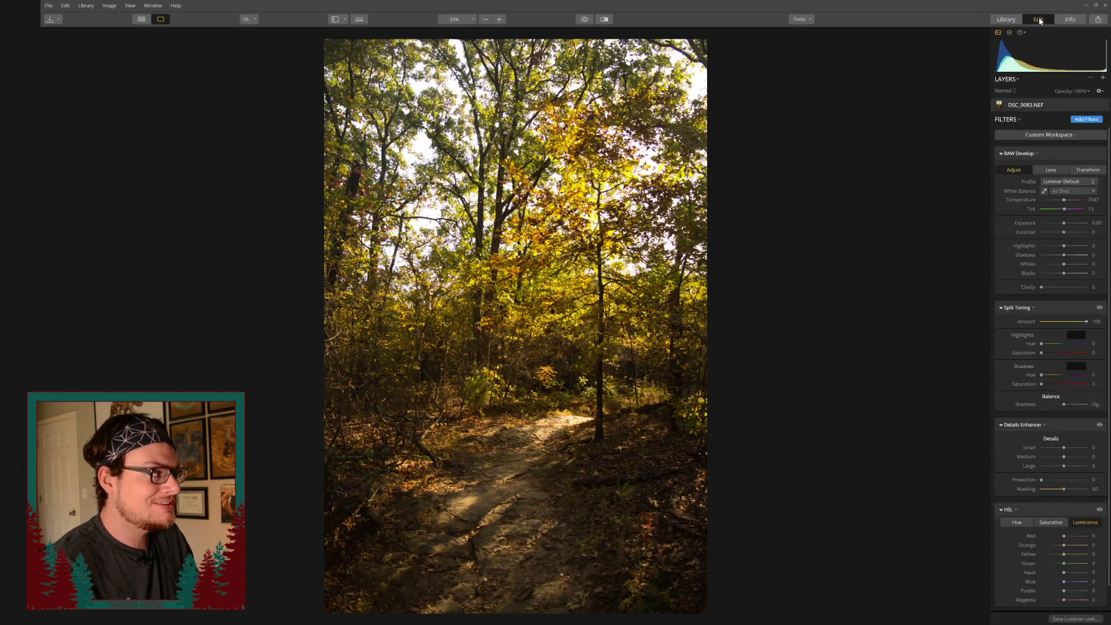
left_click(1093, 192)
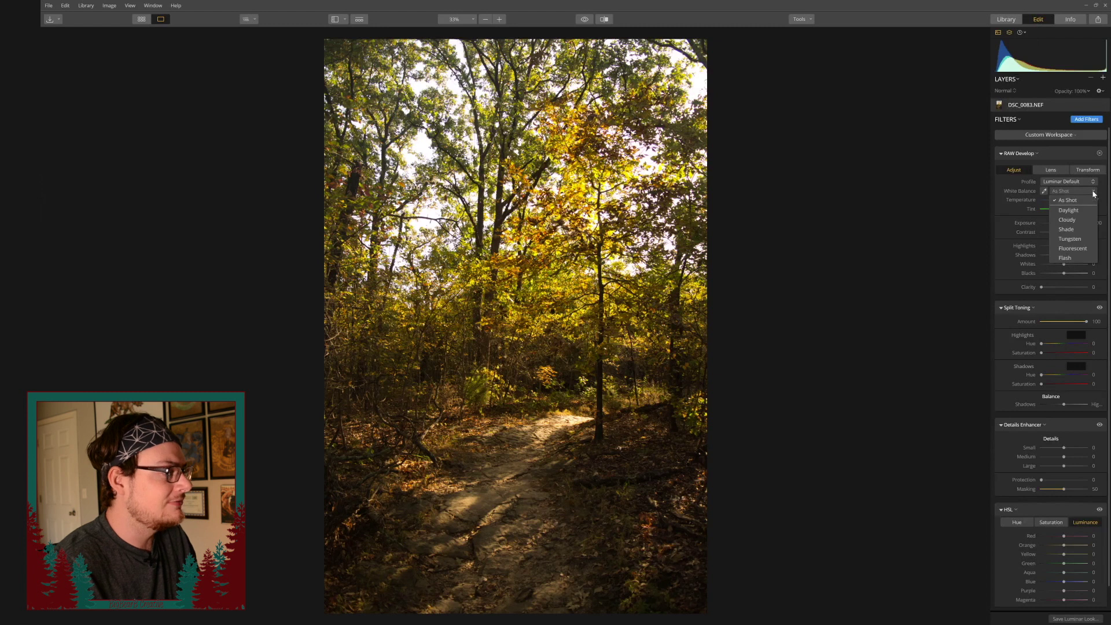
left_click(1070, 220)
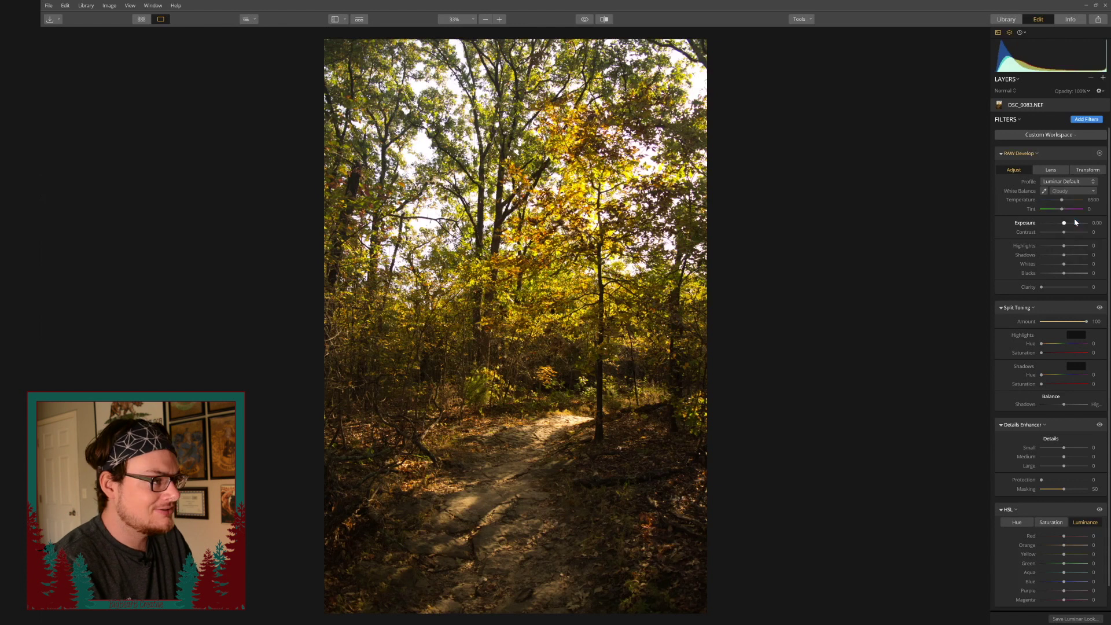
left_click(1093, 194)
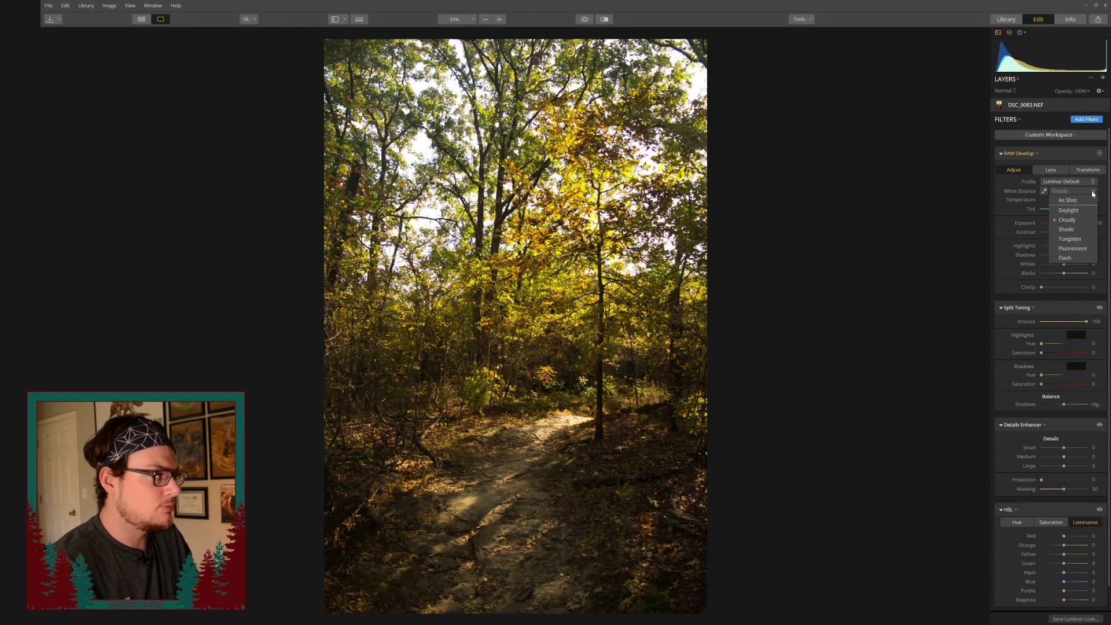
left_click(1079, 229)
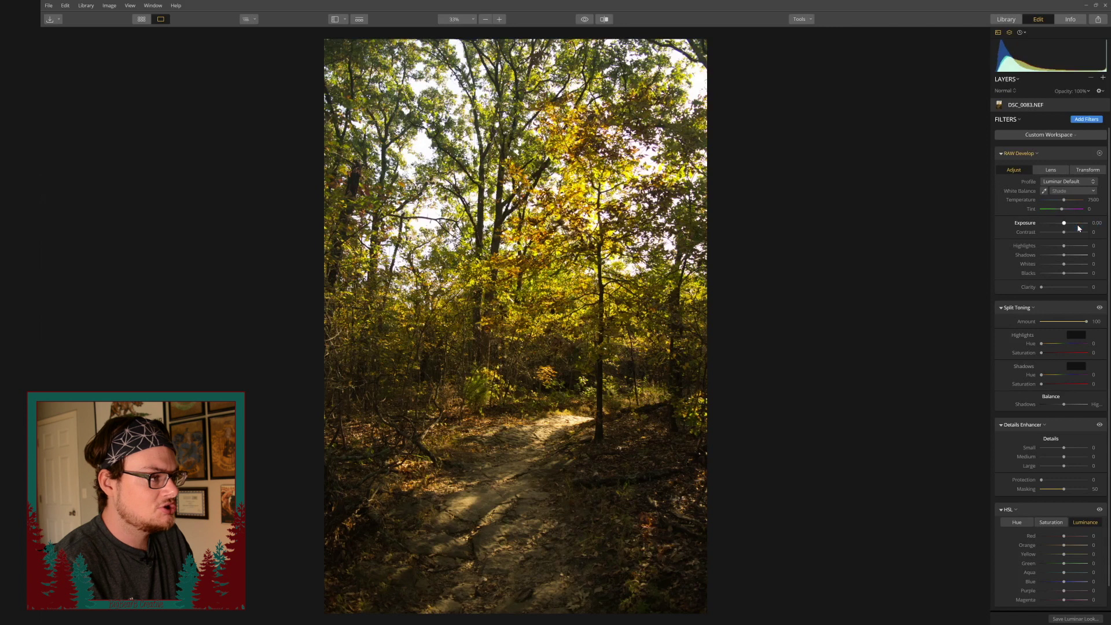
left_click(1094, 191)
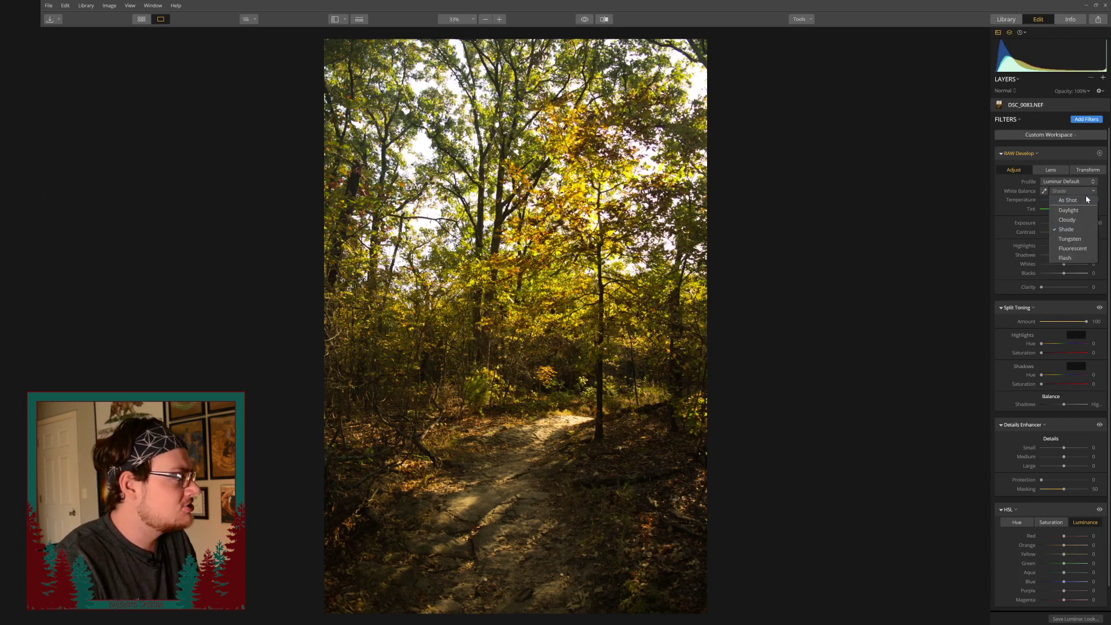
left_click(1085, 202)
- Compare the Shade white balance once more and settle on As Shot
left_click(1093, 192)
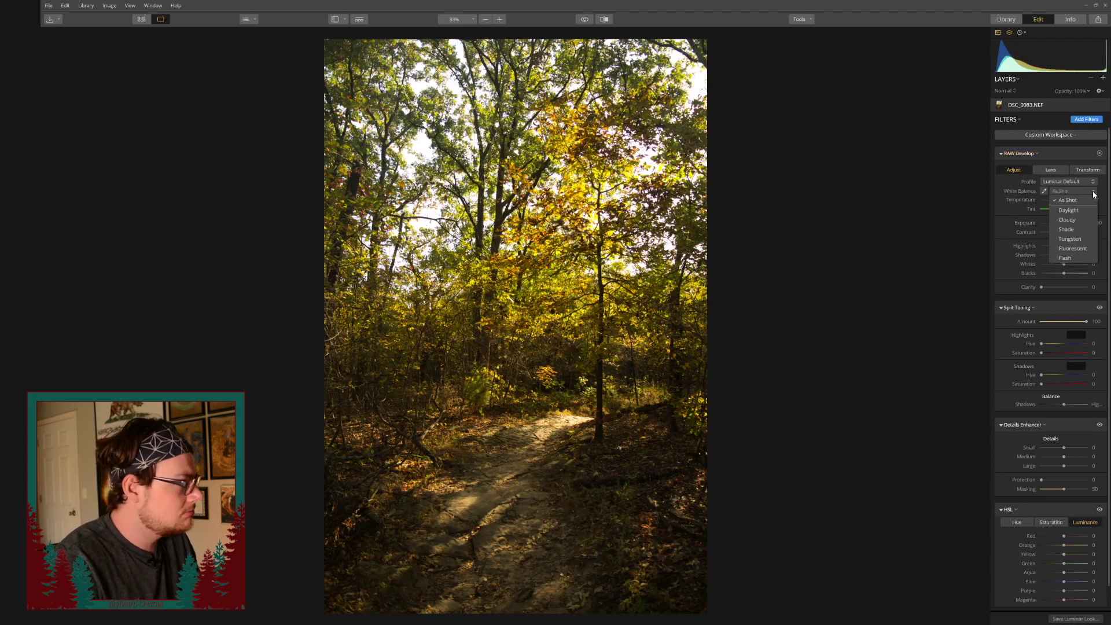
left_click(1094, 193)
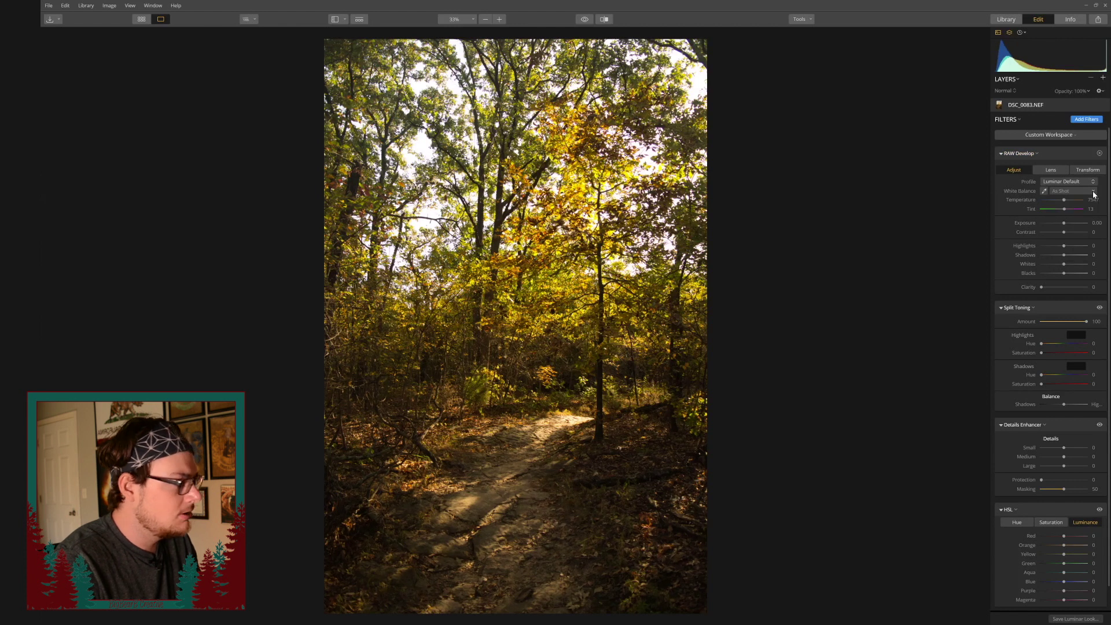
left_click(1093, 192)
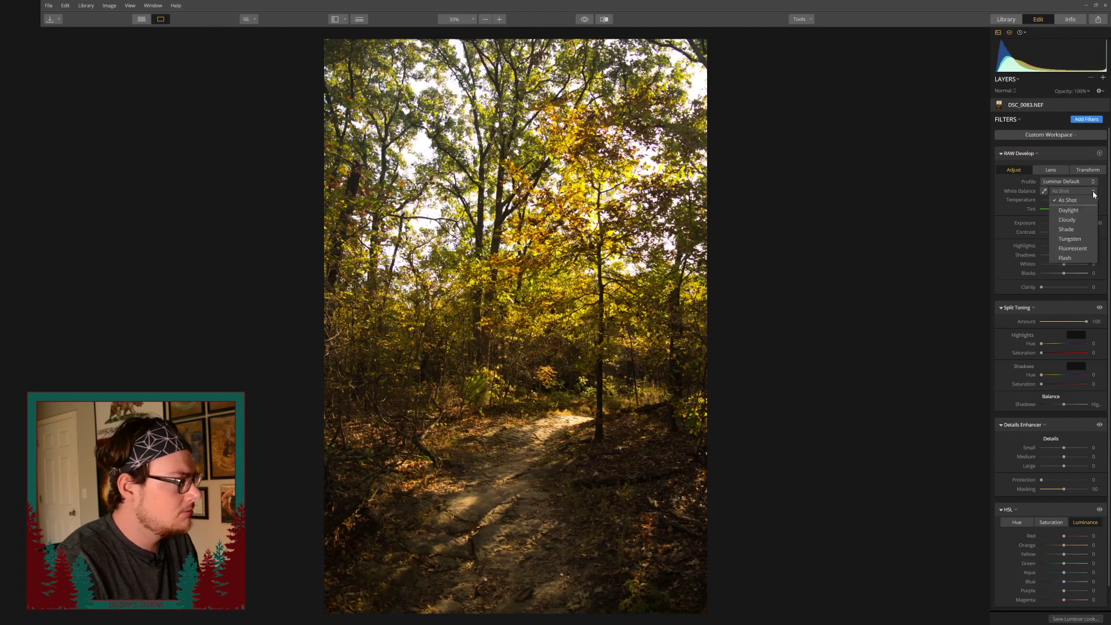
left_click(1080, 228)
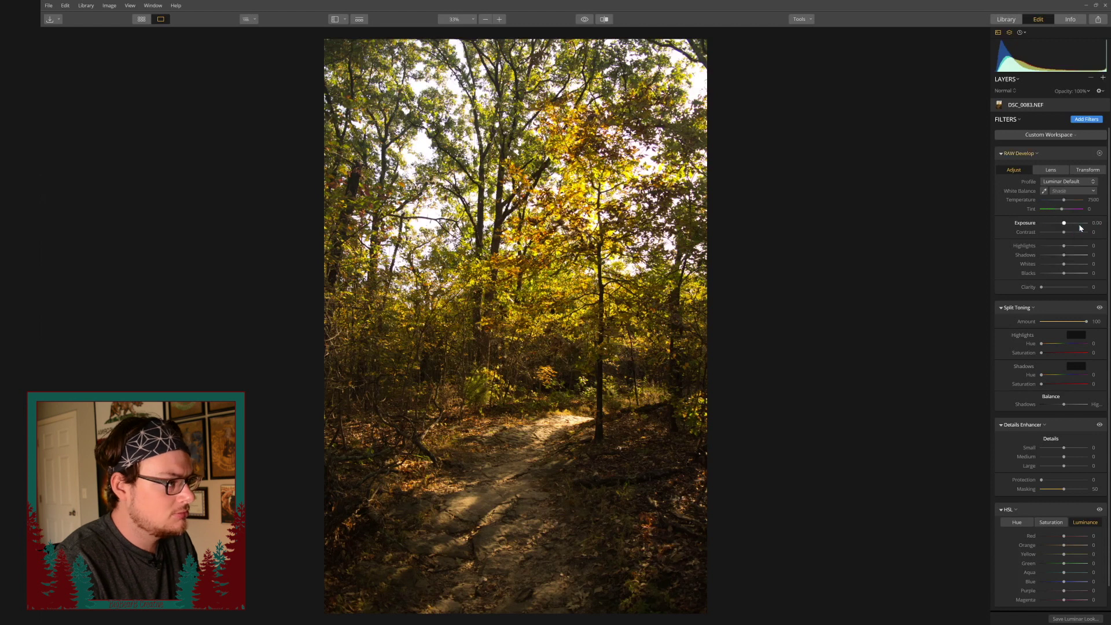
left_click(1094, 193)
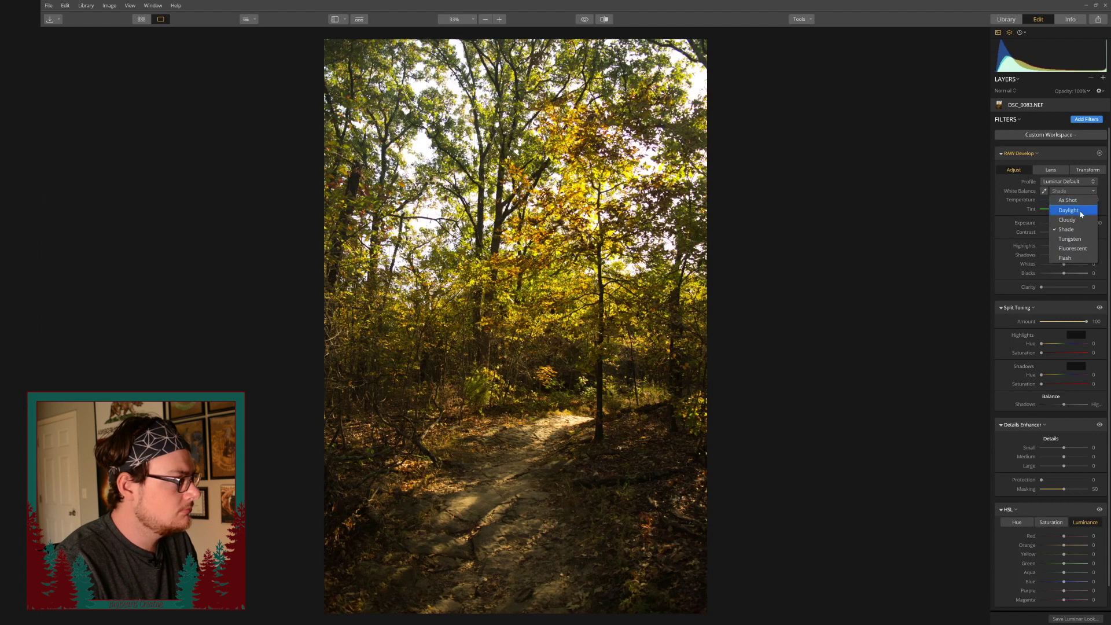
left_click(1081, 200)
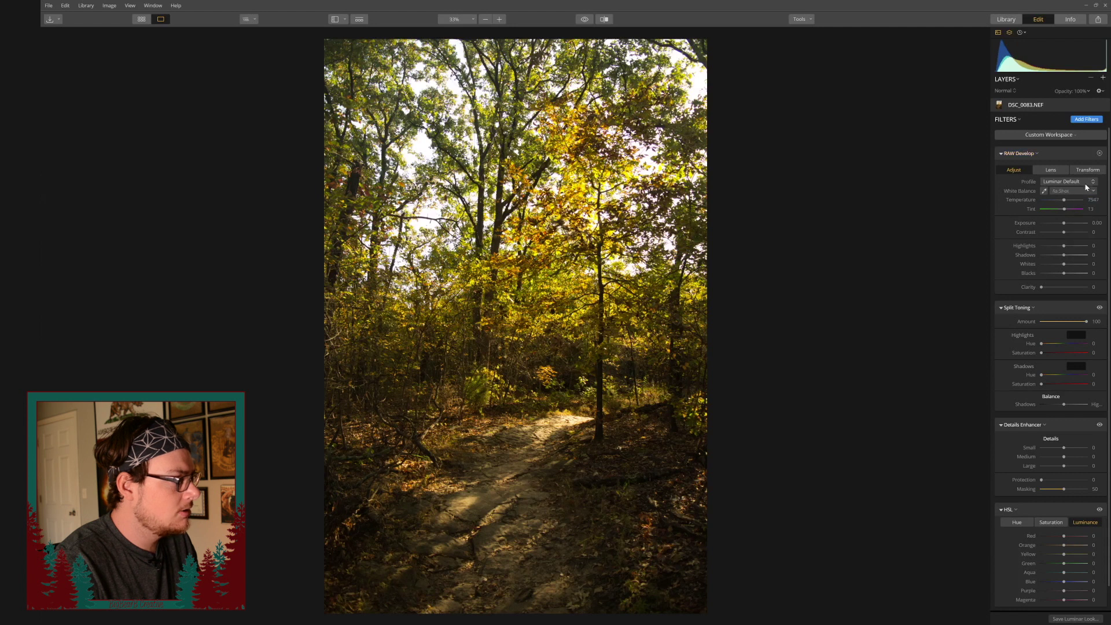
- Try the Camera Vivid and Camera Portrait profiles, then revert to Luminar Default
left_click(1084, 183)
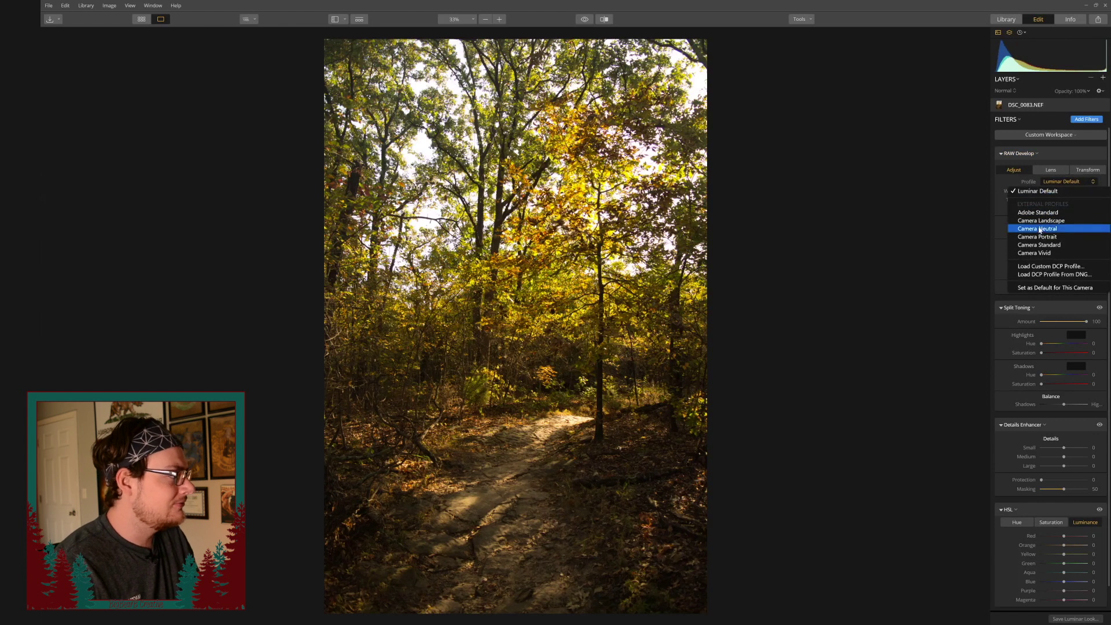
left_click(1040, 254)
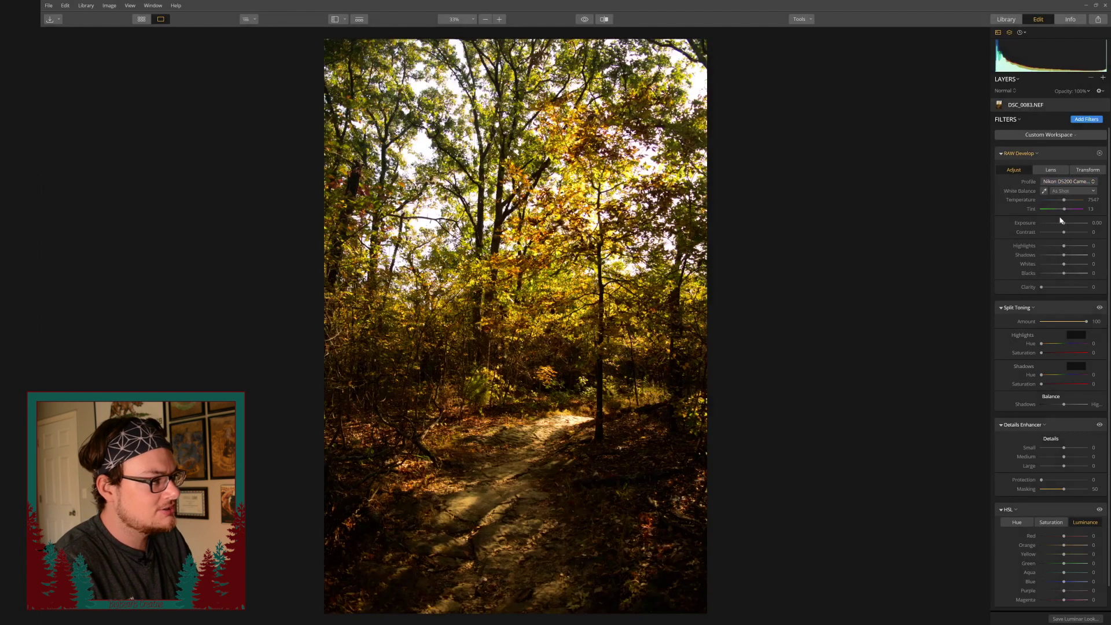
left_click(1070, 181)
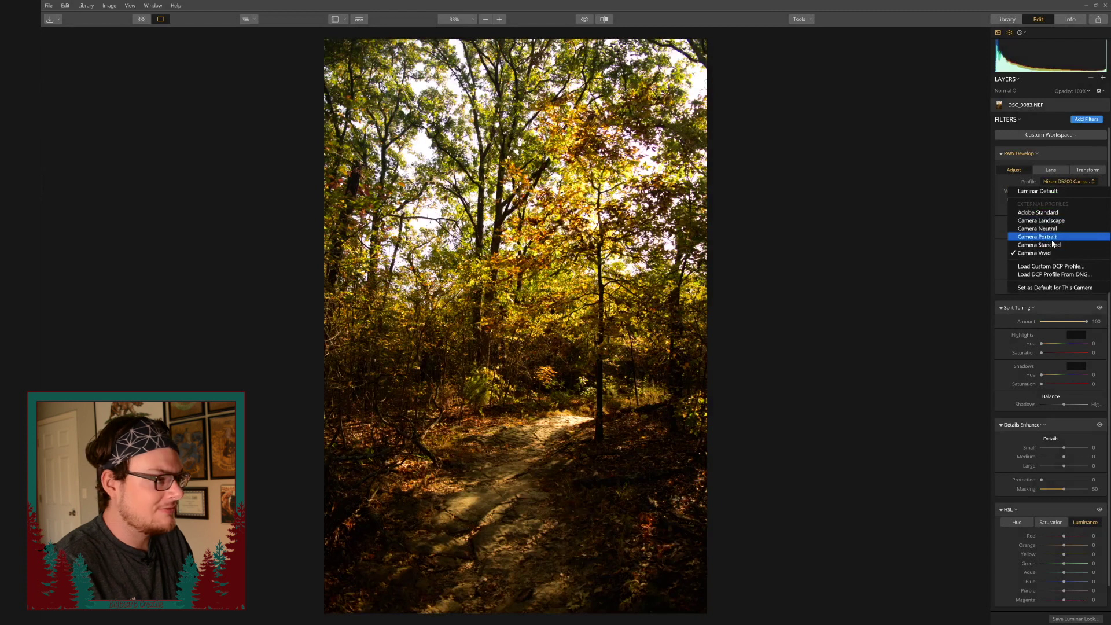
left_click(1050, 239)
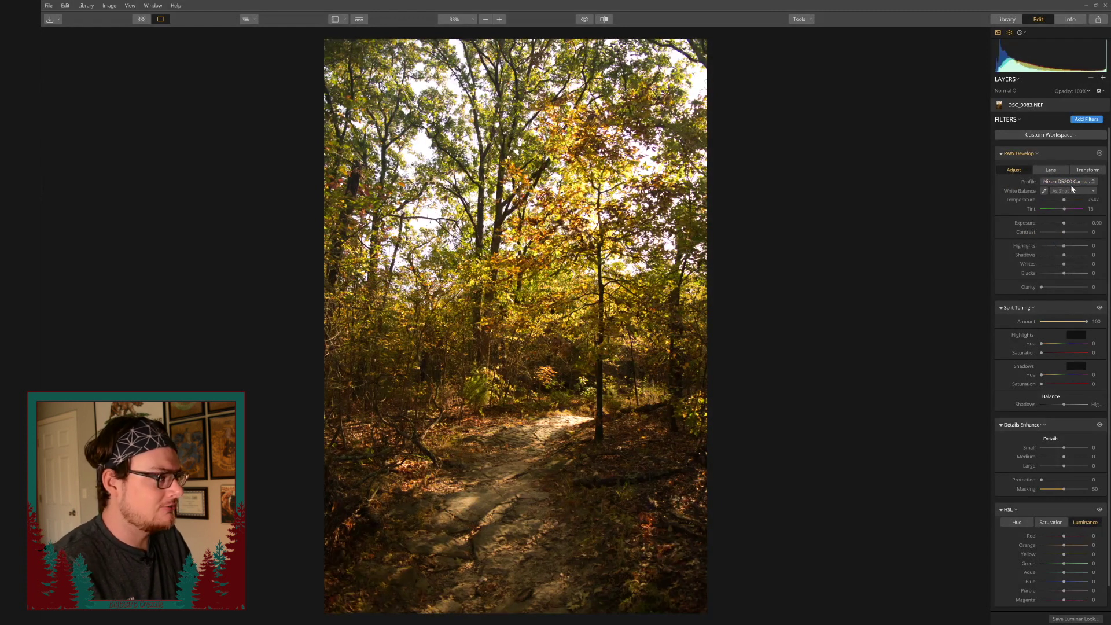
left_click(1071, 182)
left_click(1057, 192)
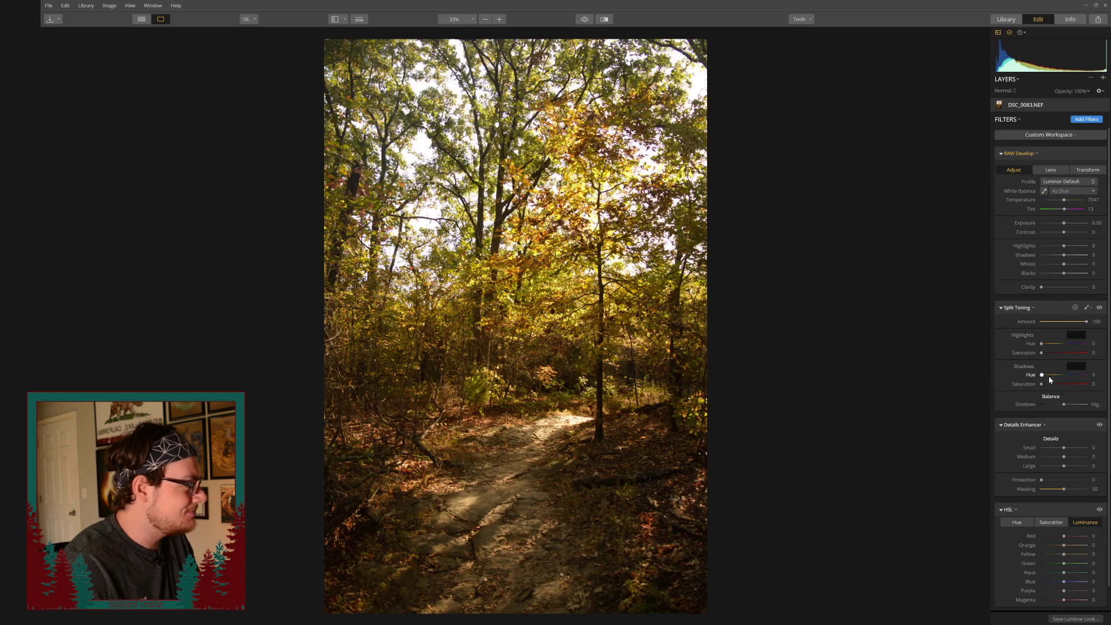
- Set Split Toning shadows to hue 41, saturation 23 and highlights to hue 134, saturation 9, comparing off/on
left_click_drag(1041, 375, 1051, 377)
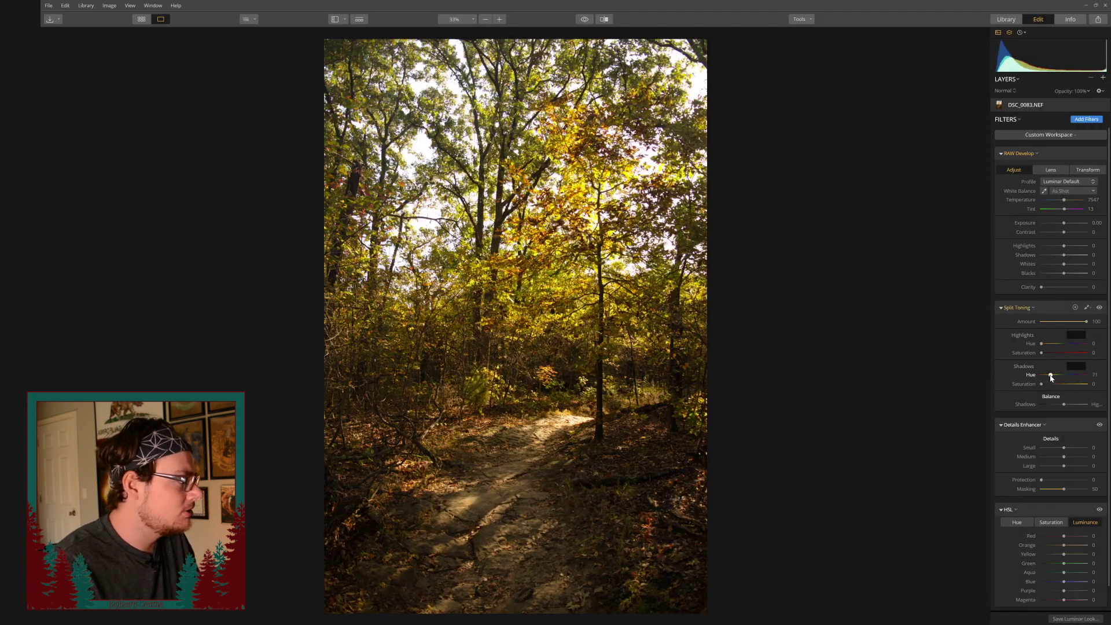
mouse_move(1042, 384)
left_mouse_down()
mouse_move(1054, 386)
mouse_move(1048, 375)
left_mouse_up()
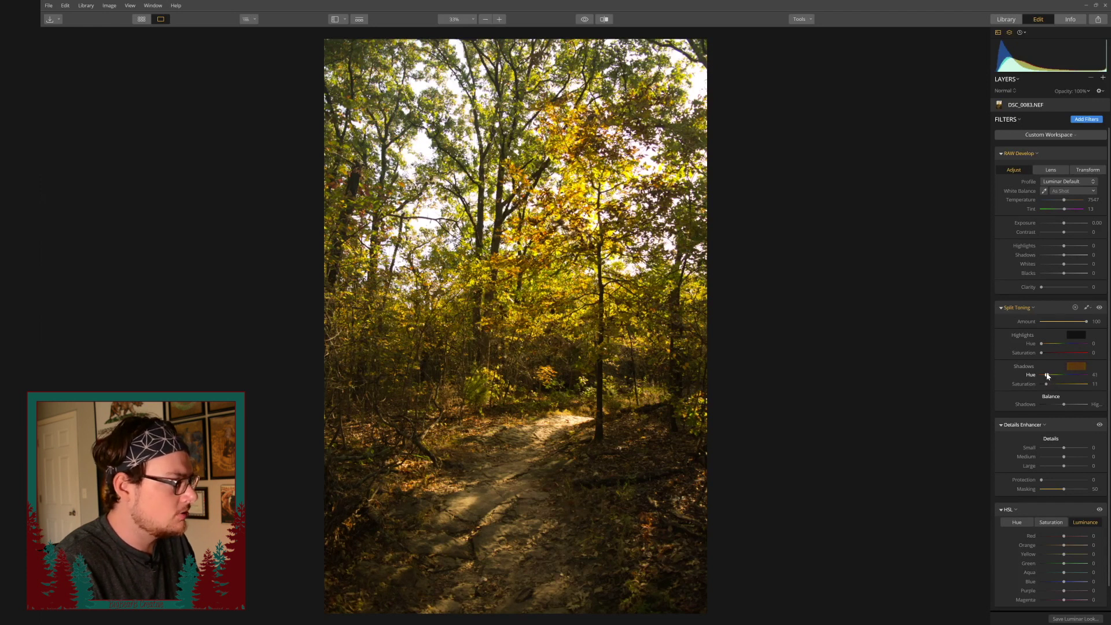
mouse_move(1046, 385)
left_mouse_down()
mouse_move(1088, 386)
mouse_move(1051, 389)
left_mouse_up()
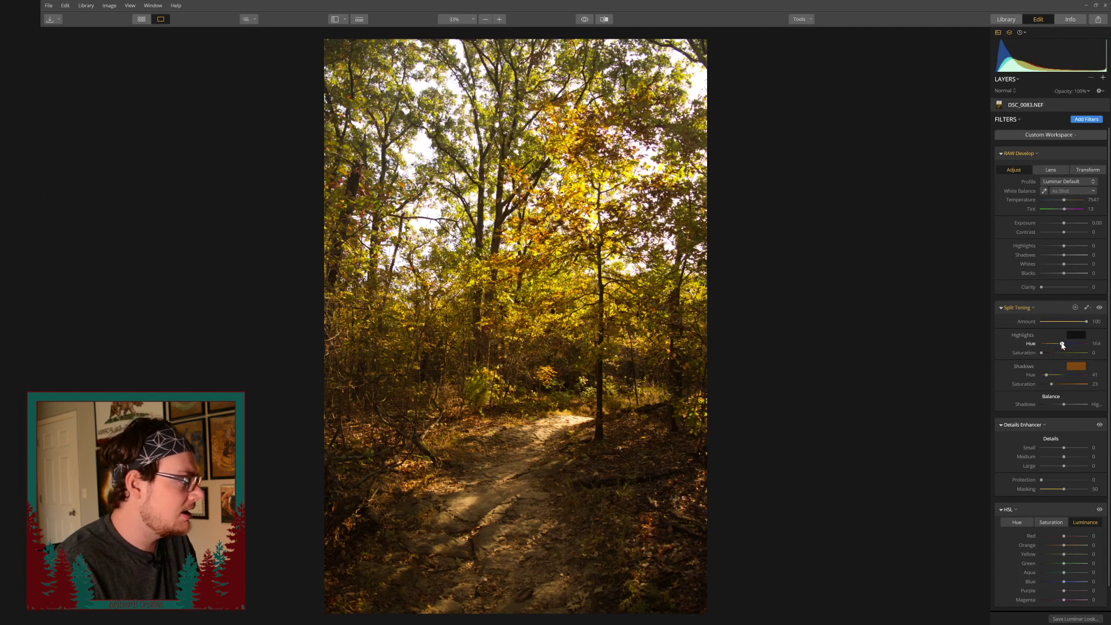
left_click_drag(1063, 345, 1050, 354)
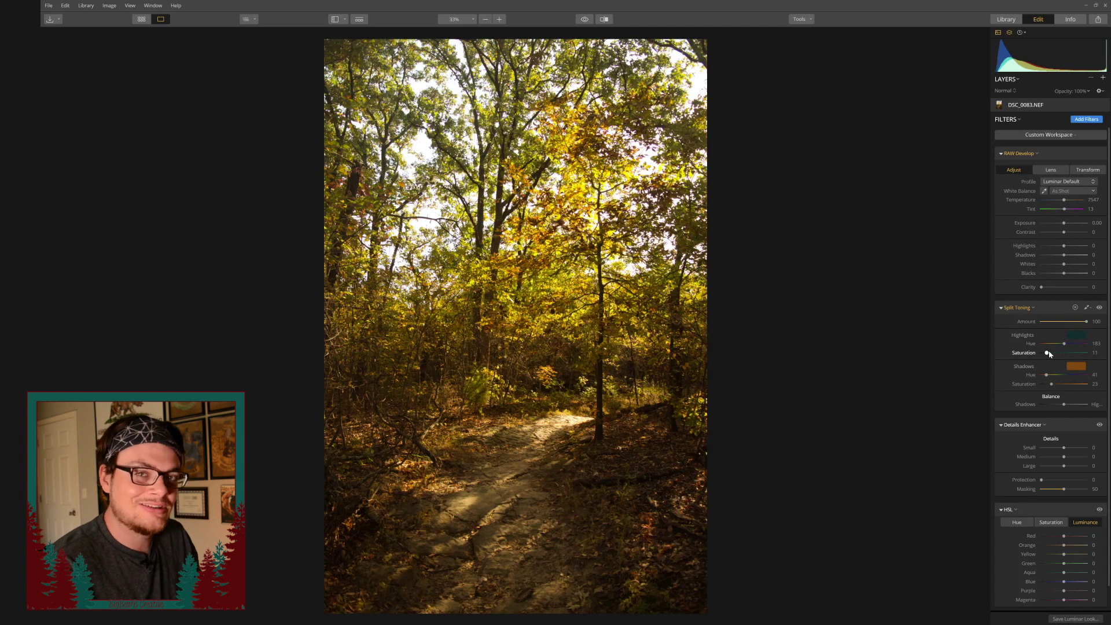
left_click_drag(1049, 355, 1063, 345)
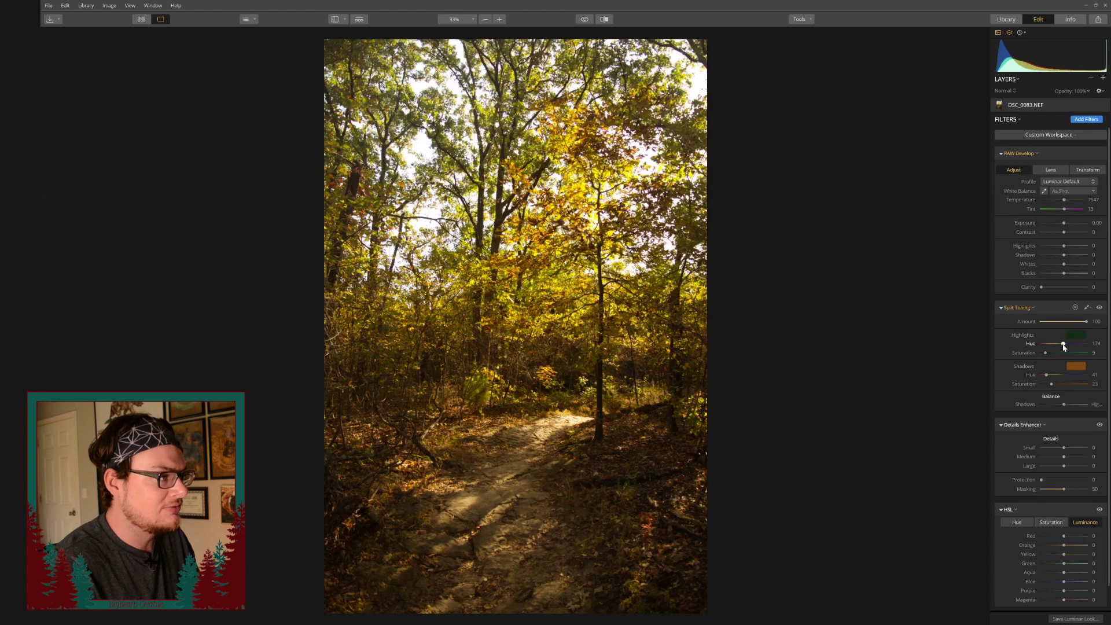
left_click(1100, 308)
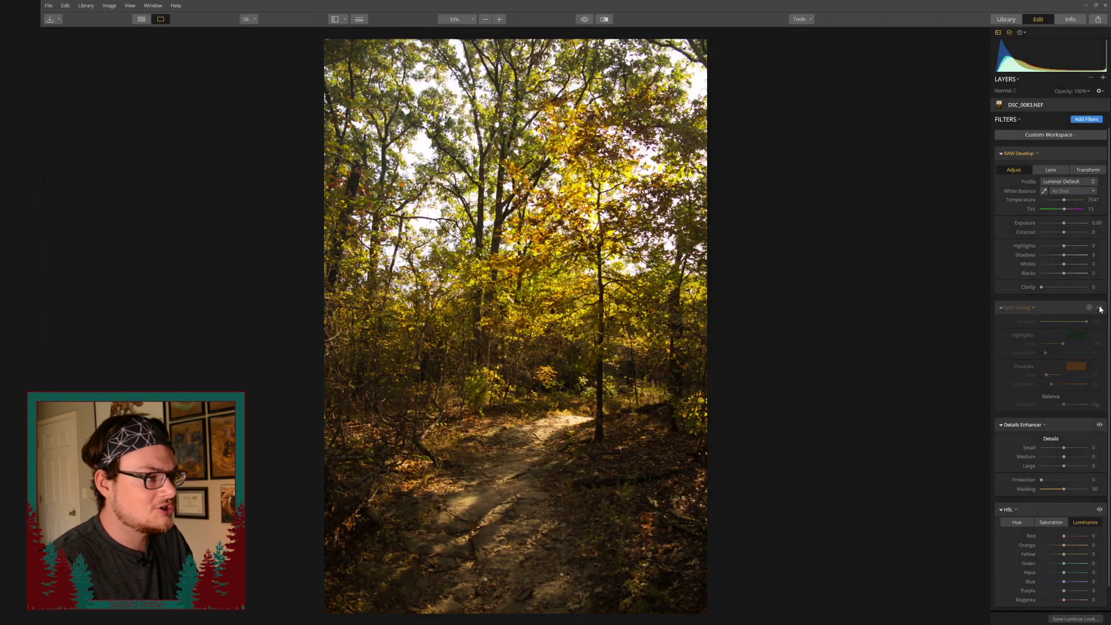
left_click(1099, 309)
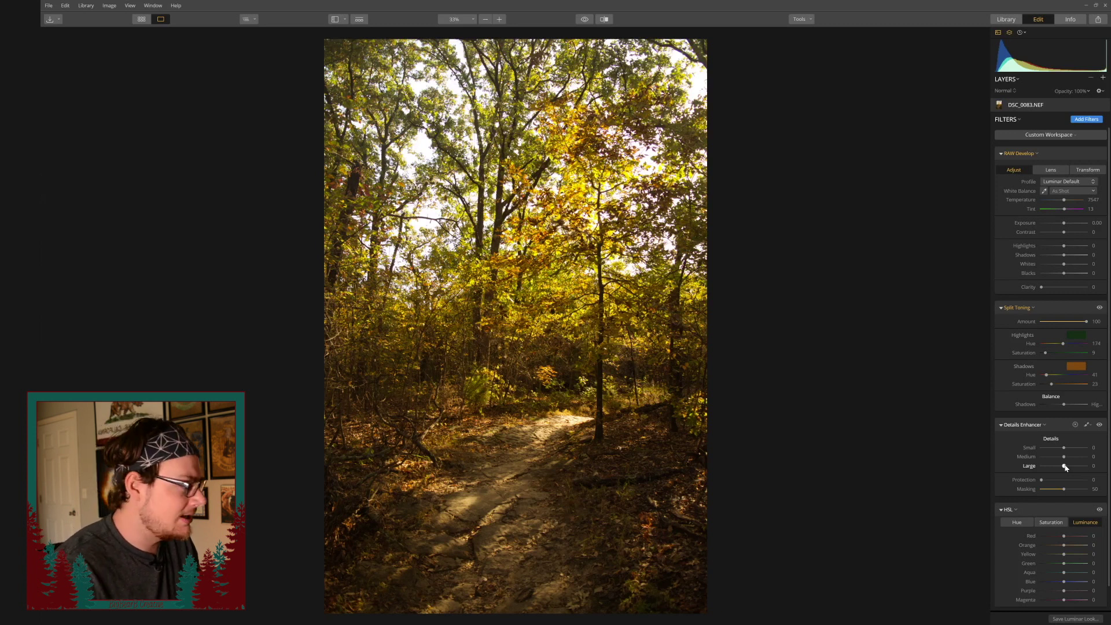
- Set the Details Enhancer to Large details -45 and Small details 5
left_click_drag(1066, 468, 1054, 469)
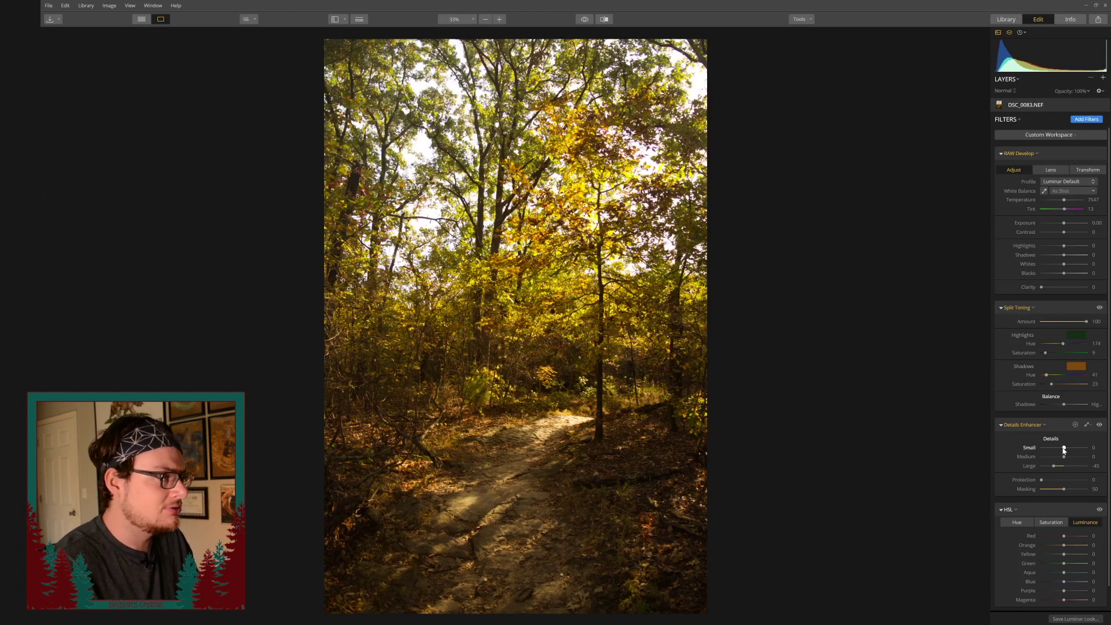
left_click_drag(1064, 450, 1065, 450)
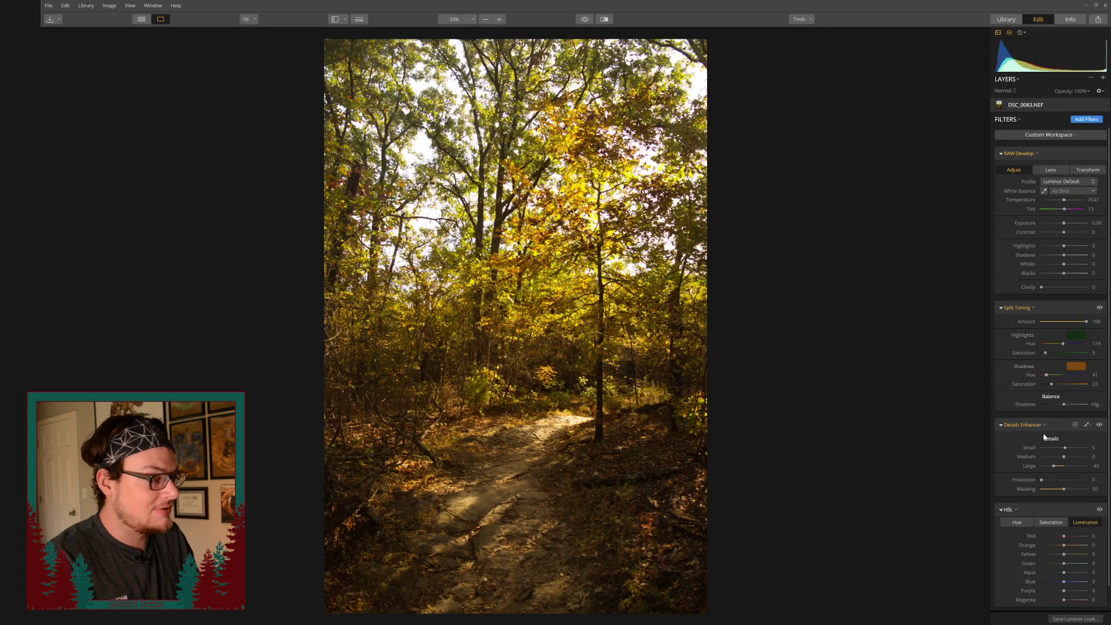
- In RAW Develop, raise Blacks to 26 and lower Whites to -88, with Highlights at -63
scroll(1037, 435, "down", 1)
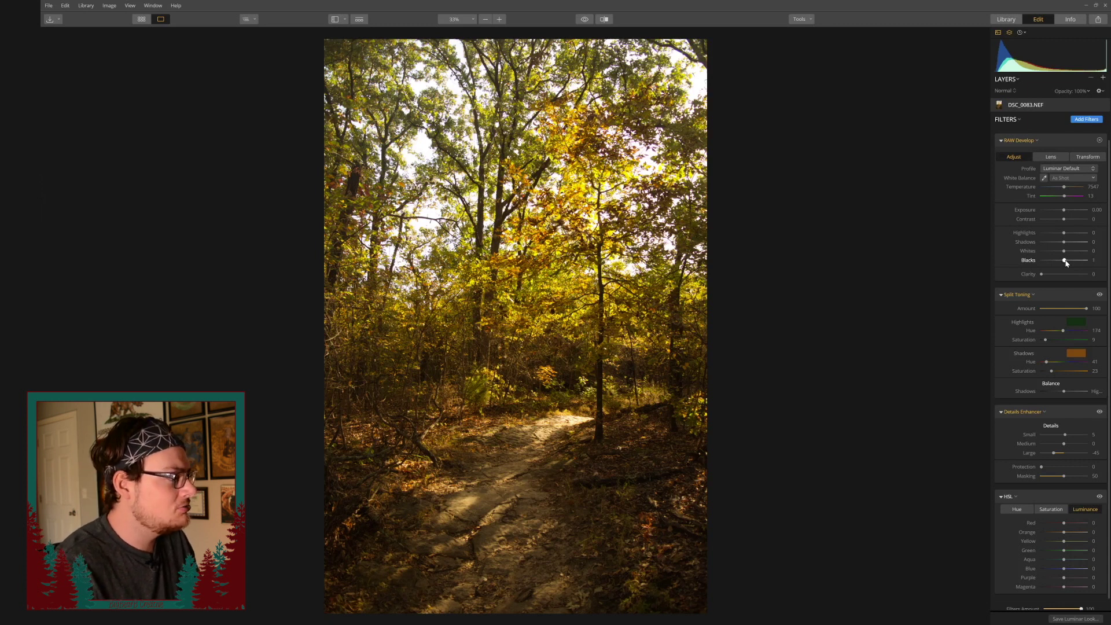
left_click_drag(1066, 264, 1072, 264)
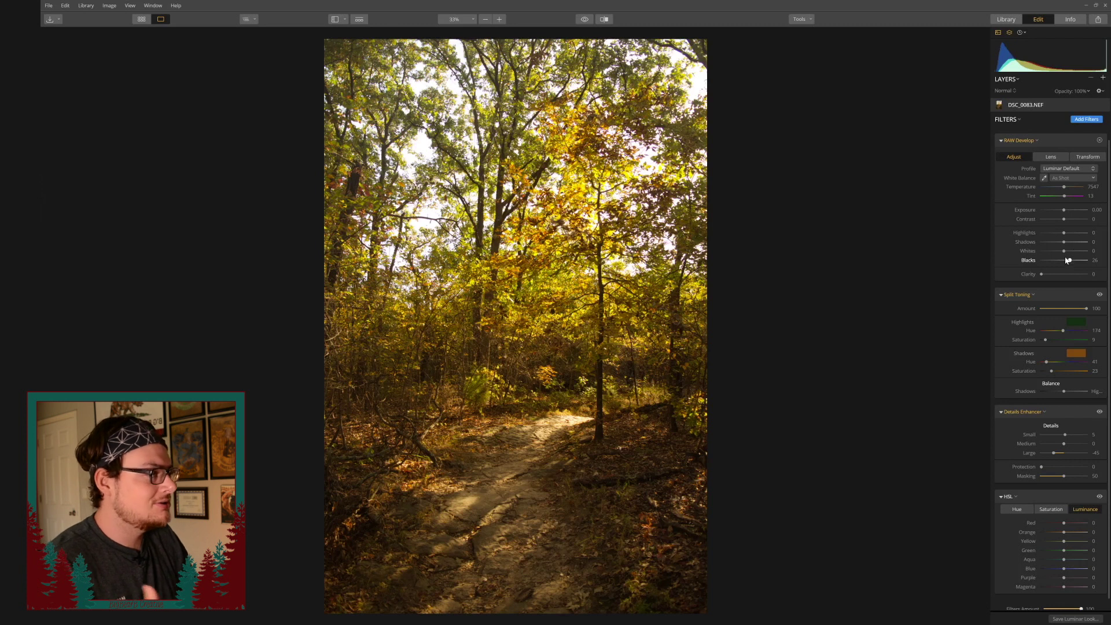
left_click_drag(1069, 251, 1049, 234)
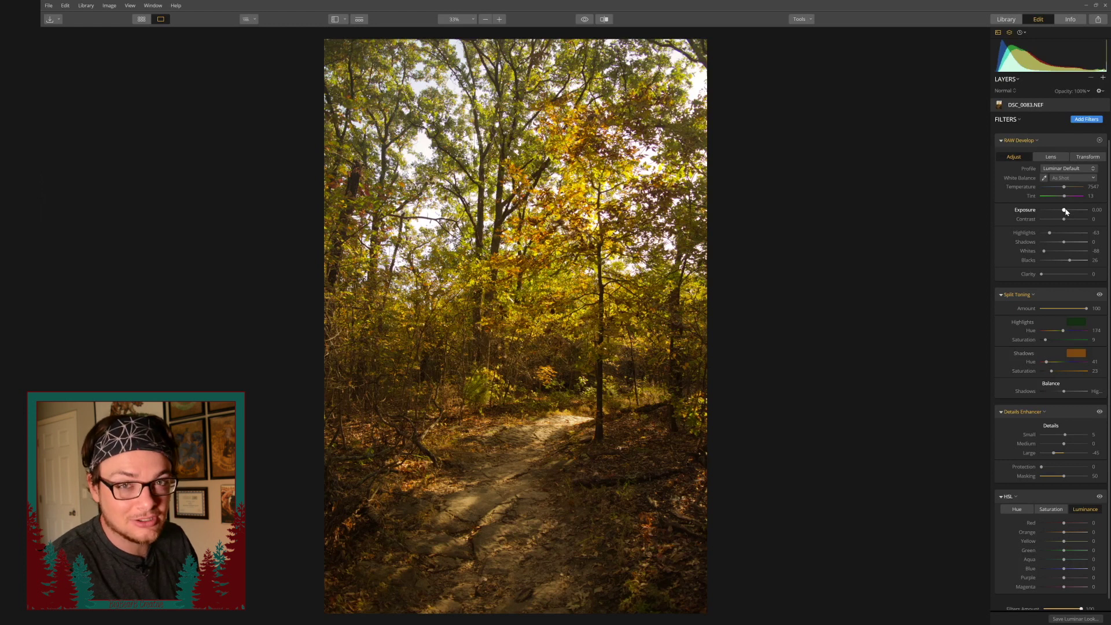
scroll(1065, 223, "down", 1)
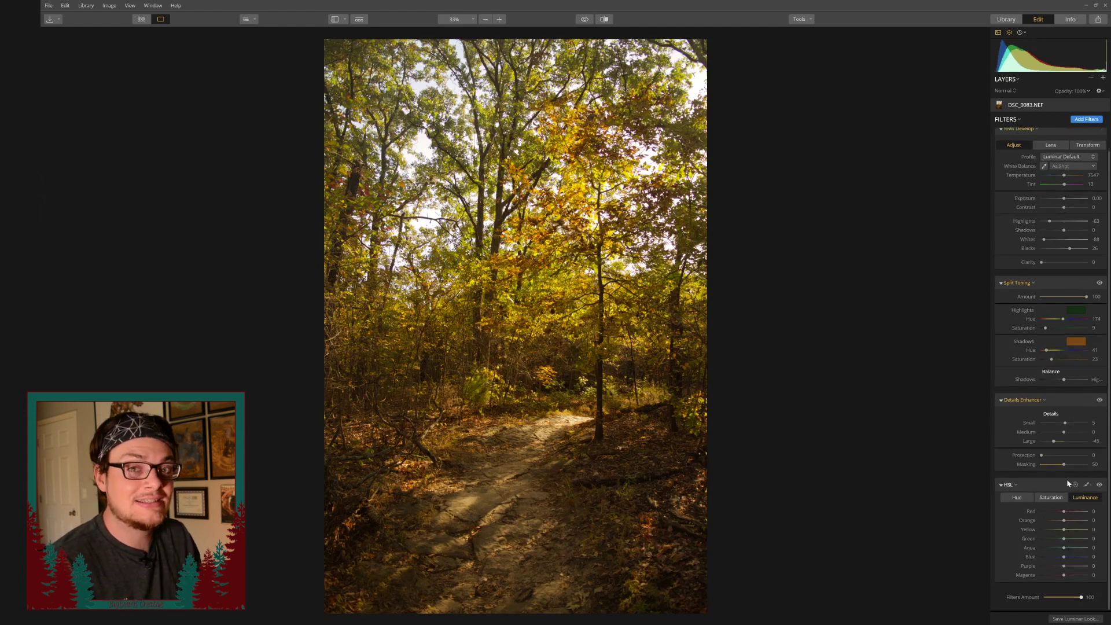
- Shift the HSL Orange hue to -38 and compare with the filter off and on
left_click(1014, 497)
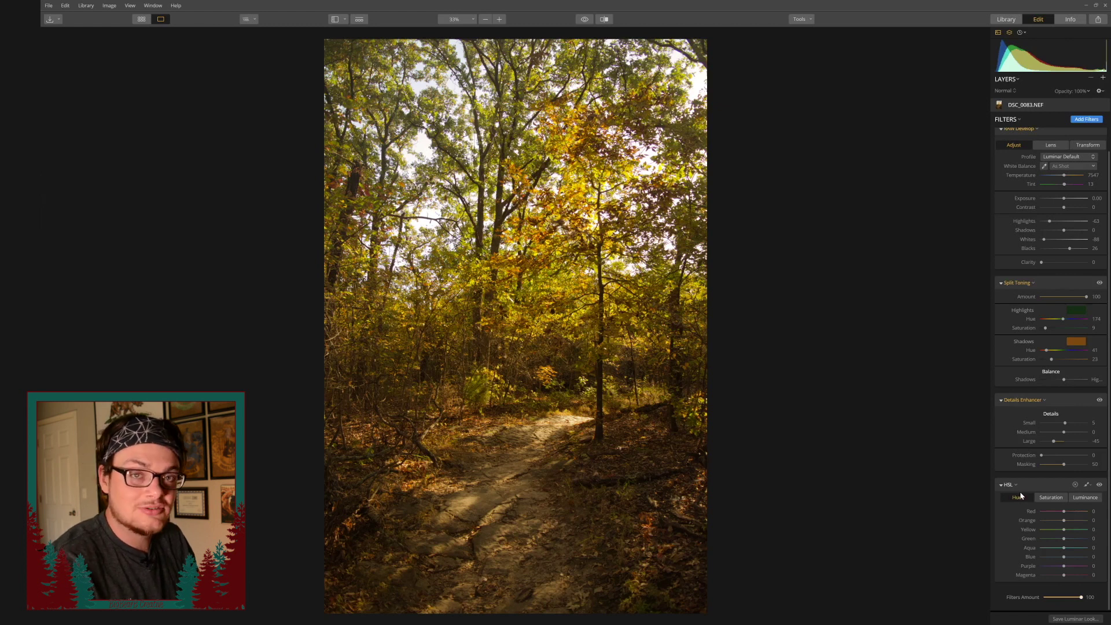
left_click(1016, 498)
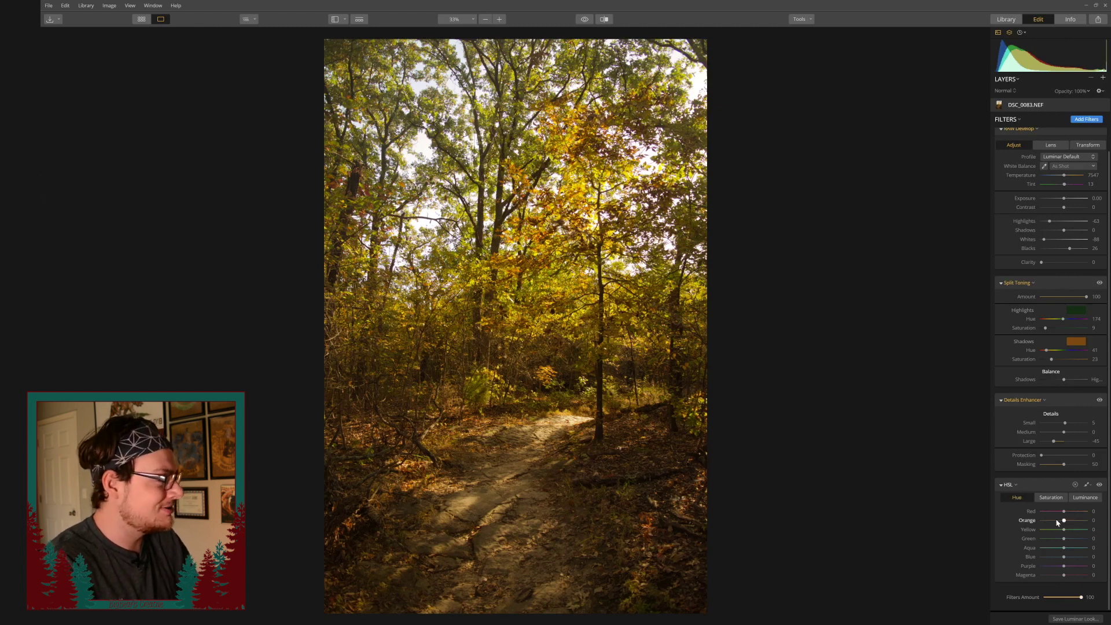
left_click_drag(1061, 521, 1076, 522)
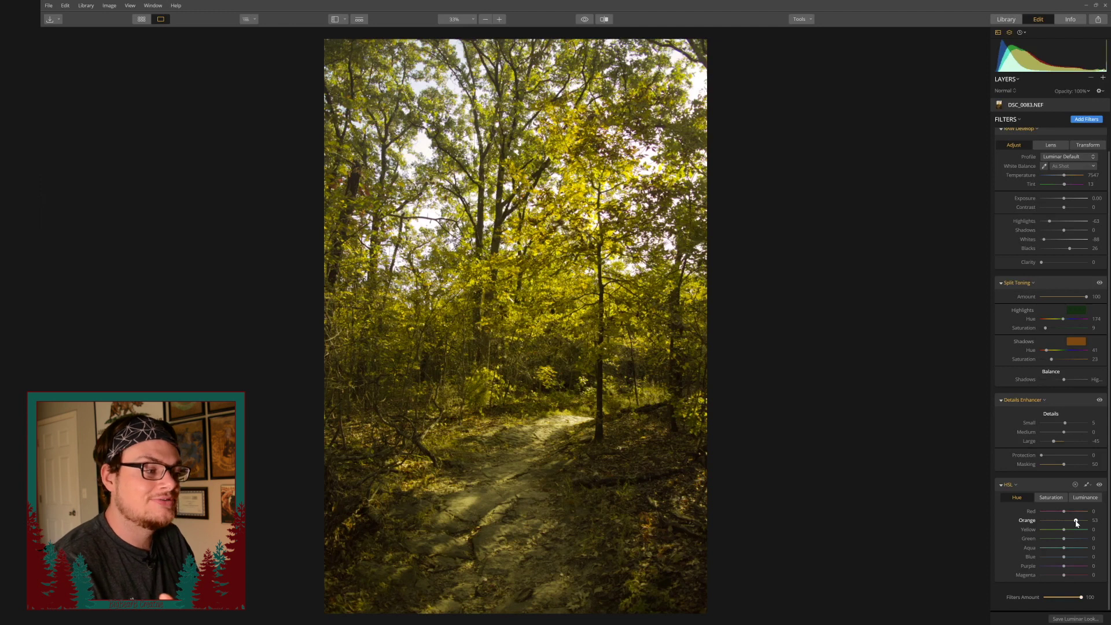
left_click_drag(1076, 522, 1056, 523)
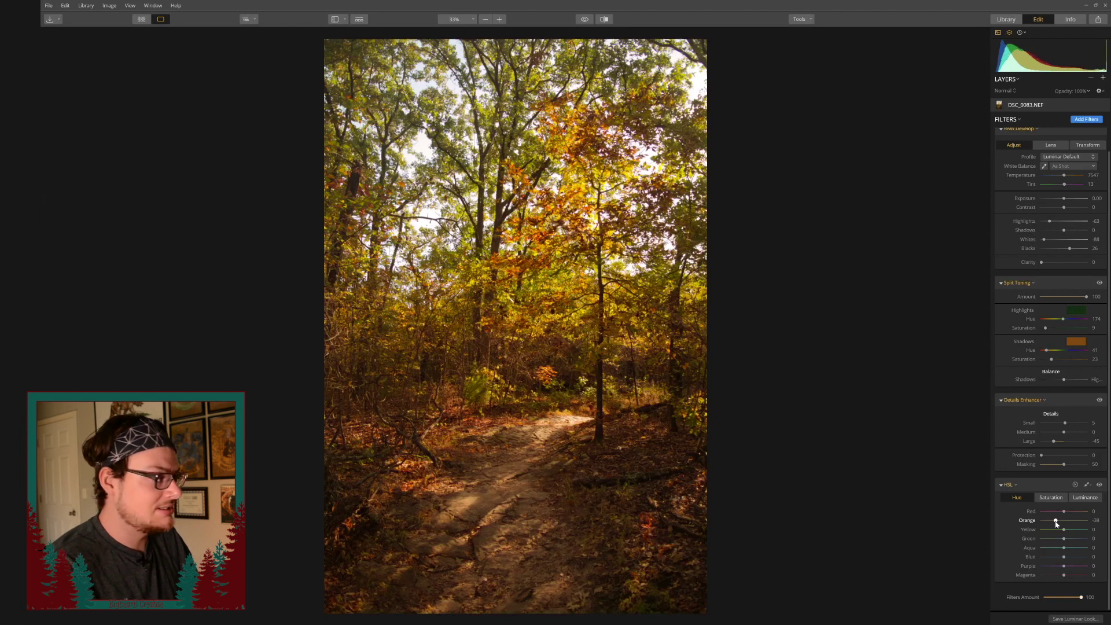
left_click(1099, 486)
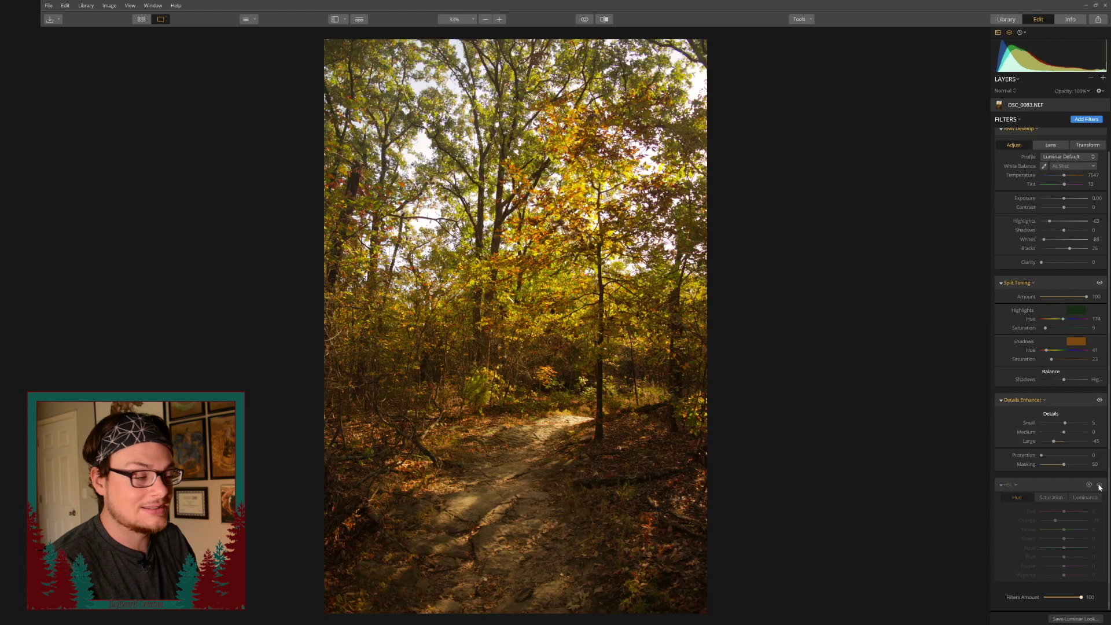
left_click(1098, 486)
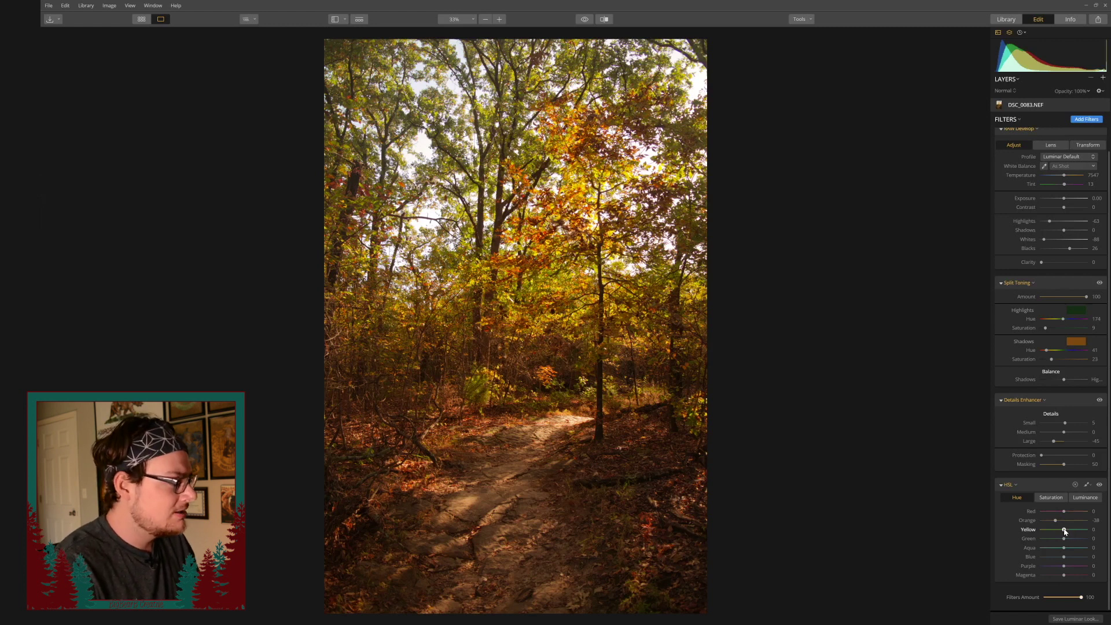
- Shift the Yellow and Red hues to -26 each, then compare the HSL result again
left_click_drag(1064, 531, 1050, 531)
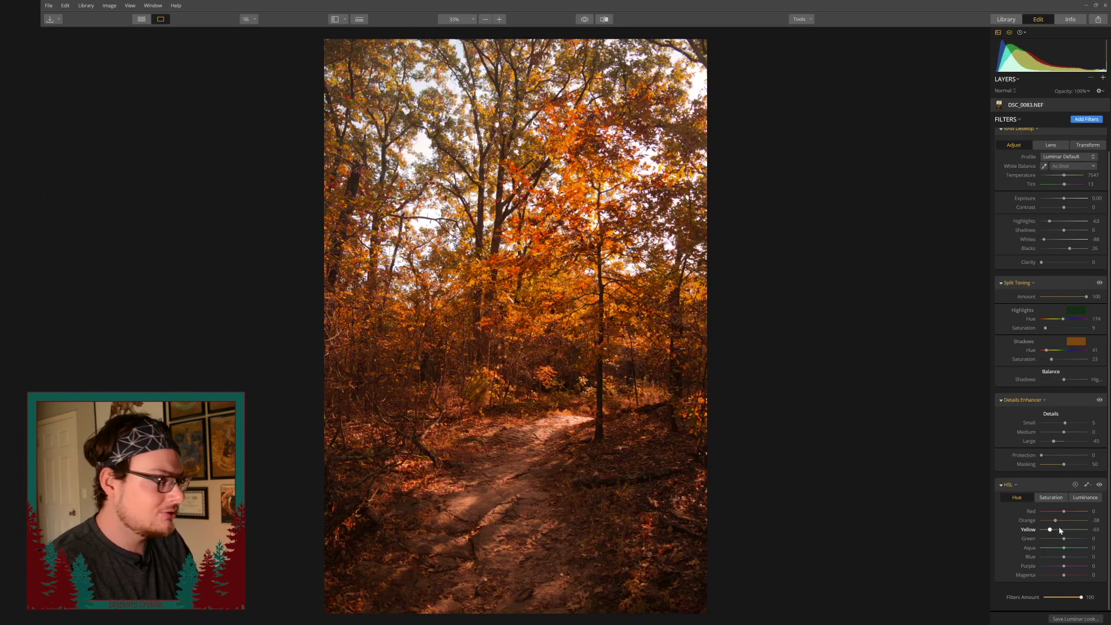
mouse_move(1060, 531)
left_mouse_down()
mouse_move(1076, 532)
mouse_move(1059, 533)
left_mouse_up()
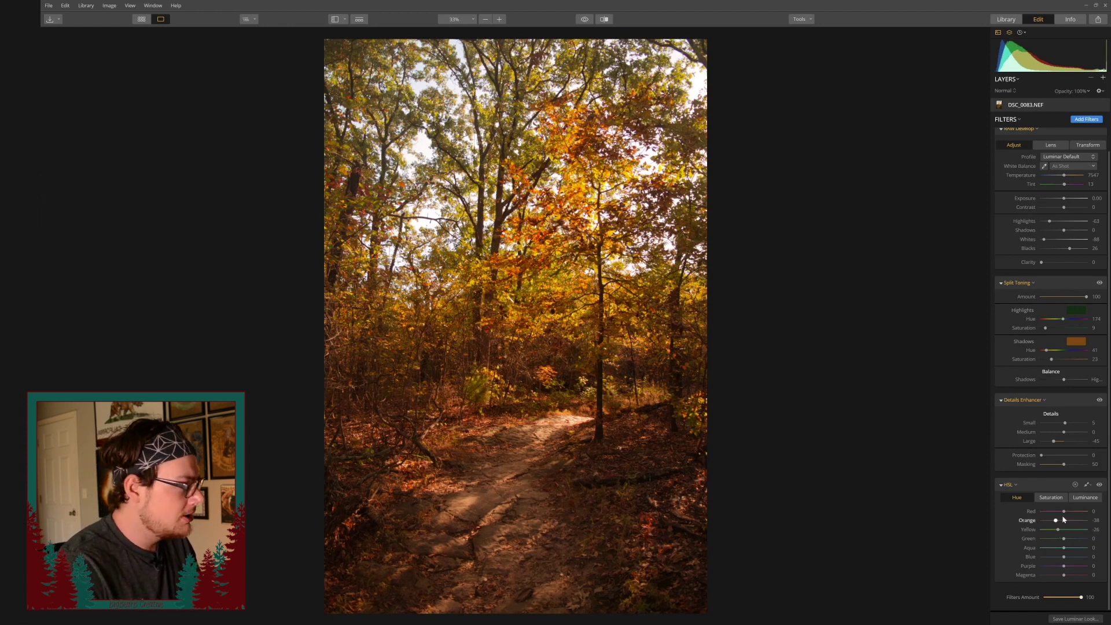
mouse_move(1064, 511)
left_mouse_down()
mouse_move(1089, 513)
mouse_move(1058, 515)
left_mouse_up()
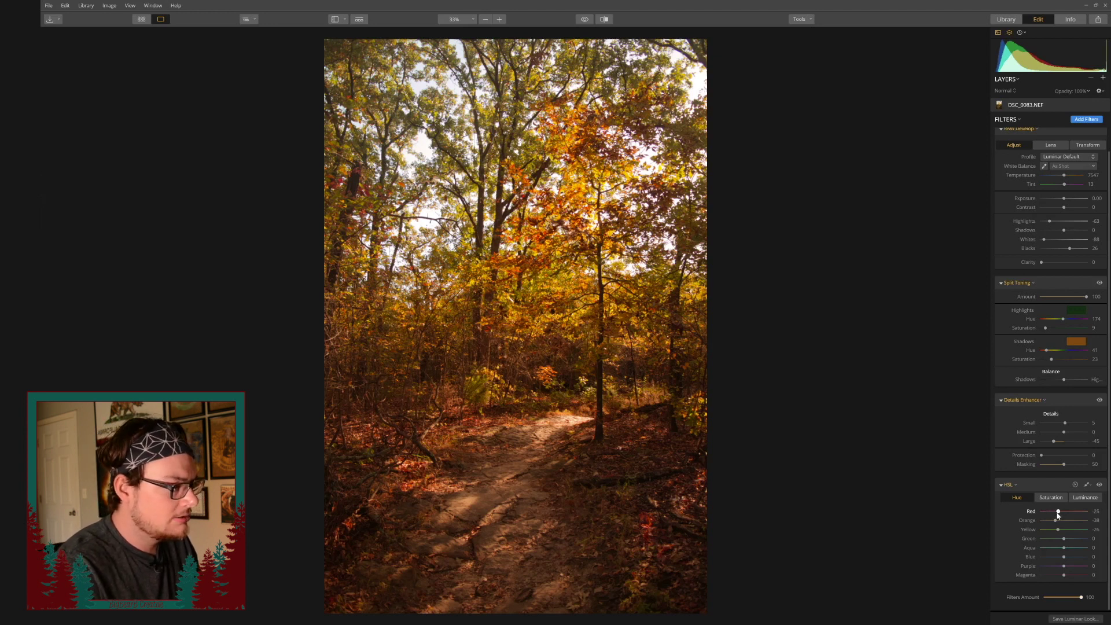
left_click(1099, 485)
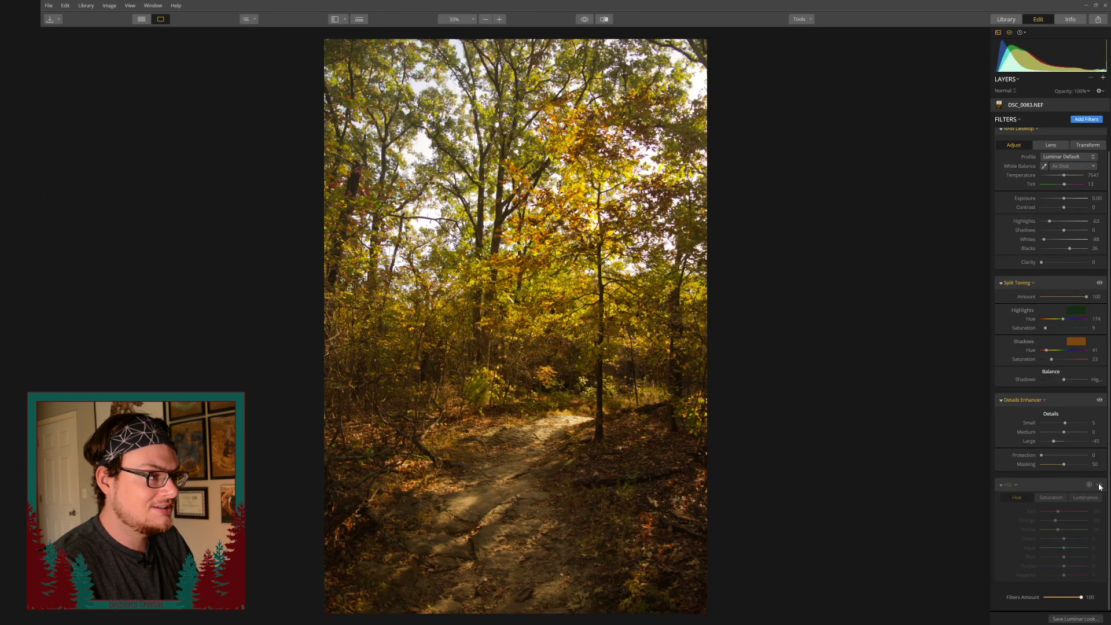
left_click(1099, 485)
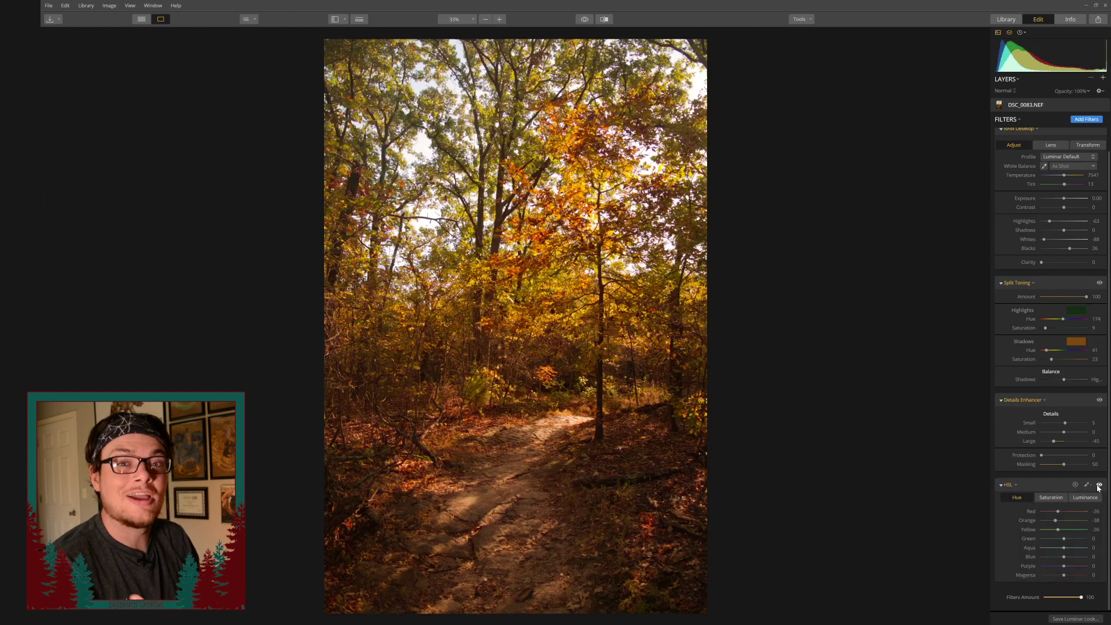
- Raise HSL saturation to Red 14, Orange 9 and Yellow 13, comparing with the filter off
left_click(1058, 498)
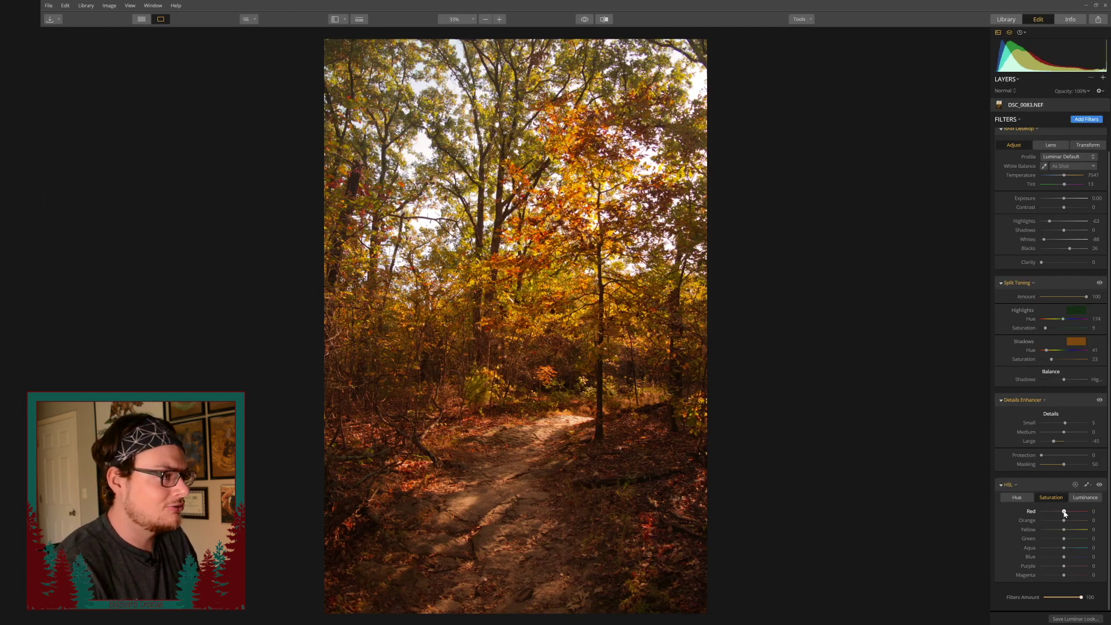
mouse_move(1064, 512)
left_mouse_down()
mouse_move(1091, 514)
mouse_move(1067, 515)
mouse_move(1079, 522)
mouse_move(1067, 531)
left_mouse_up()
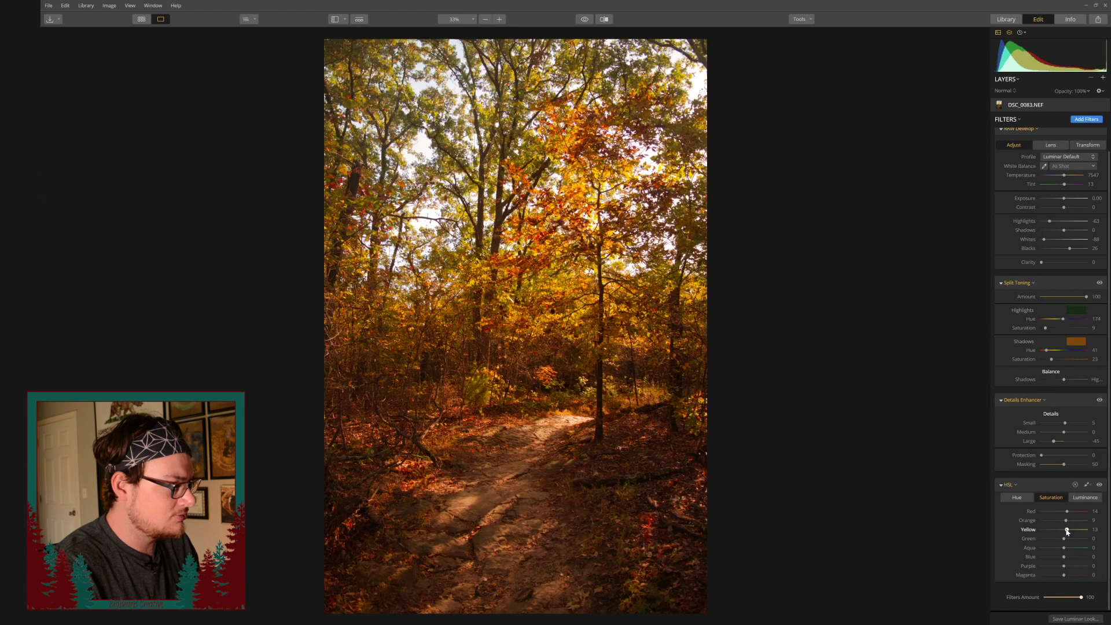
left_click(1100, 485)
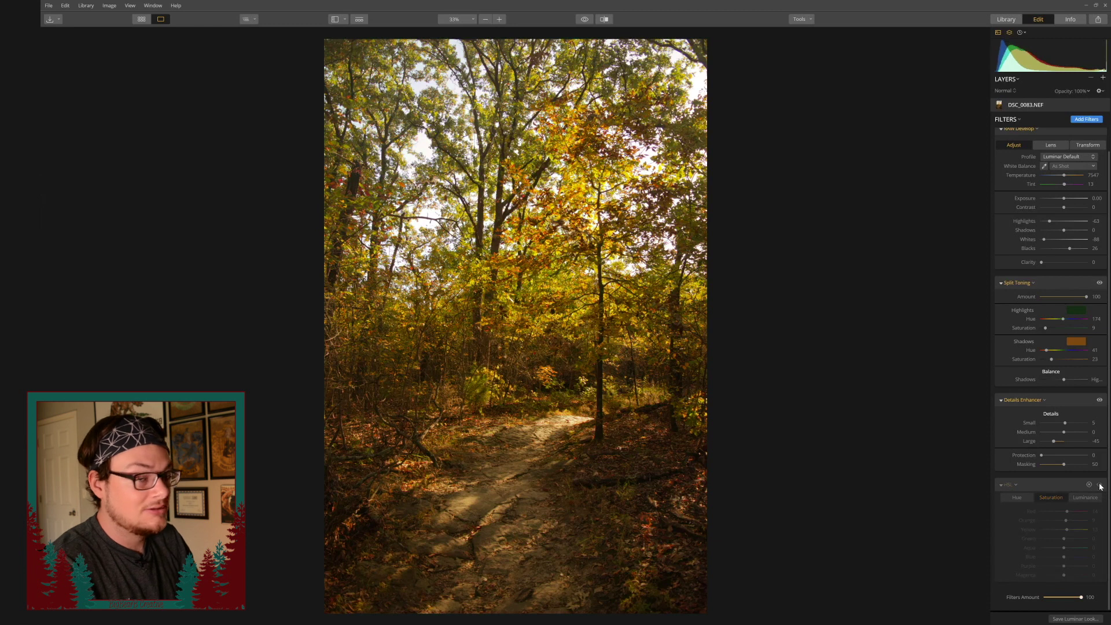
left_click(1100, 486)
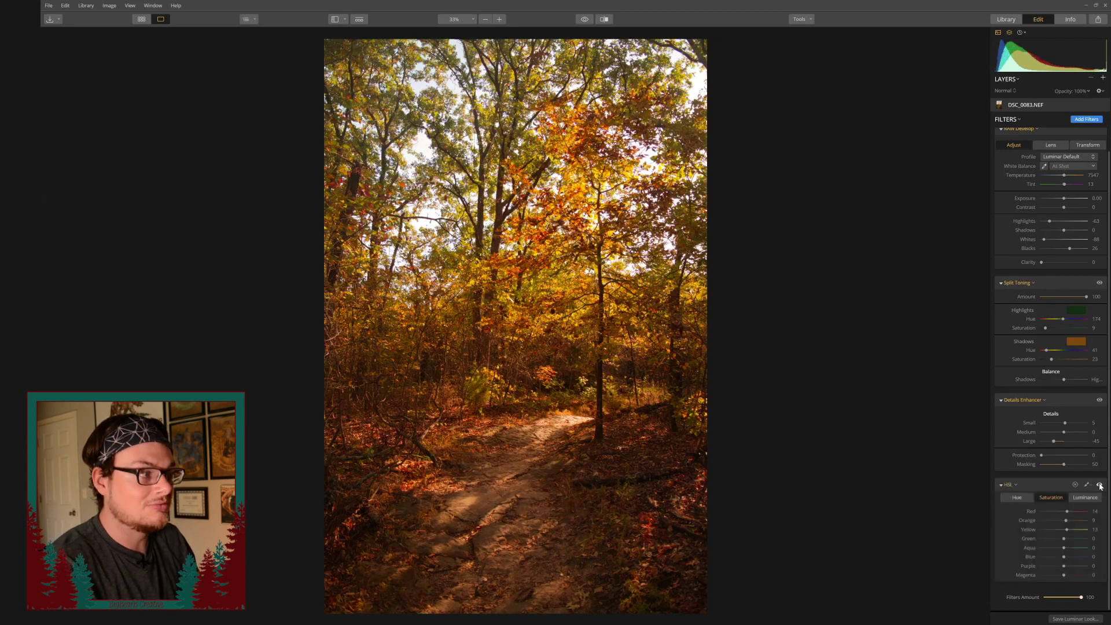
- Set HSL luminance to Red -21, Orange 18 and Yellow -5, then hide HSL to compare
left_click(1078, 498)
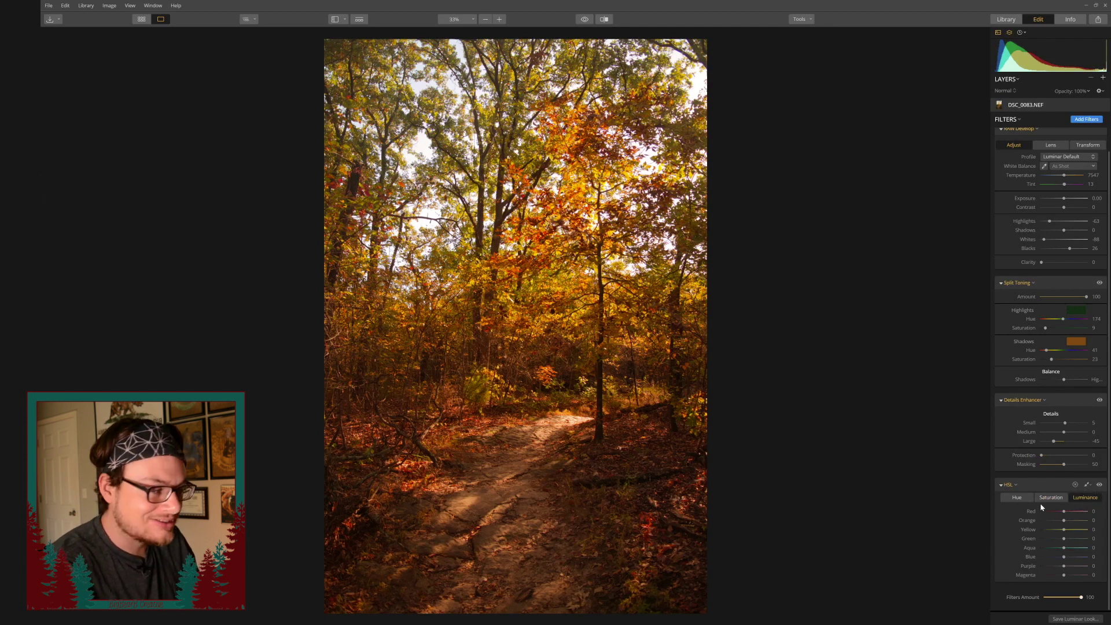
mouse_move(1063, 511)
left_mouse_down()
mouse_move(1045, 514)
mouse_move(1089, 514)
mouse_move(1060, 511)
left_mouse_up()
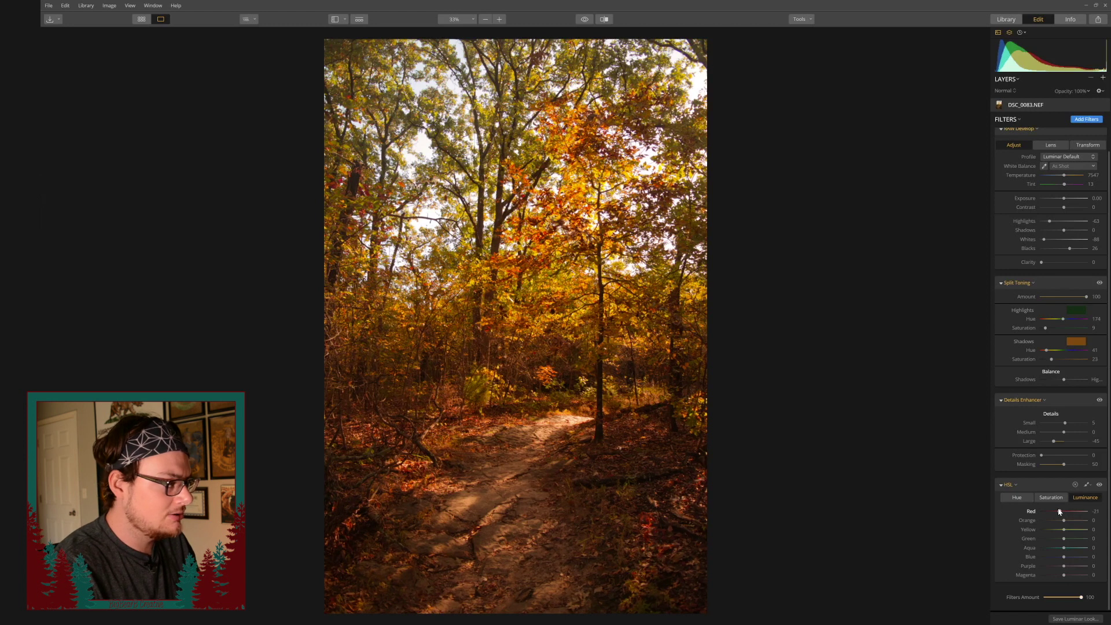
mouse_move(1063, 521)
left_mouse_down()
mouse_move(1082, 521)
mouse_move(1058, 520)
mouse_move(1068, 520)
left_mouse_up()
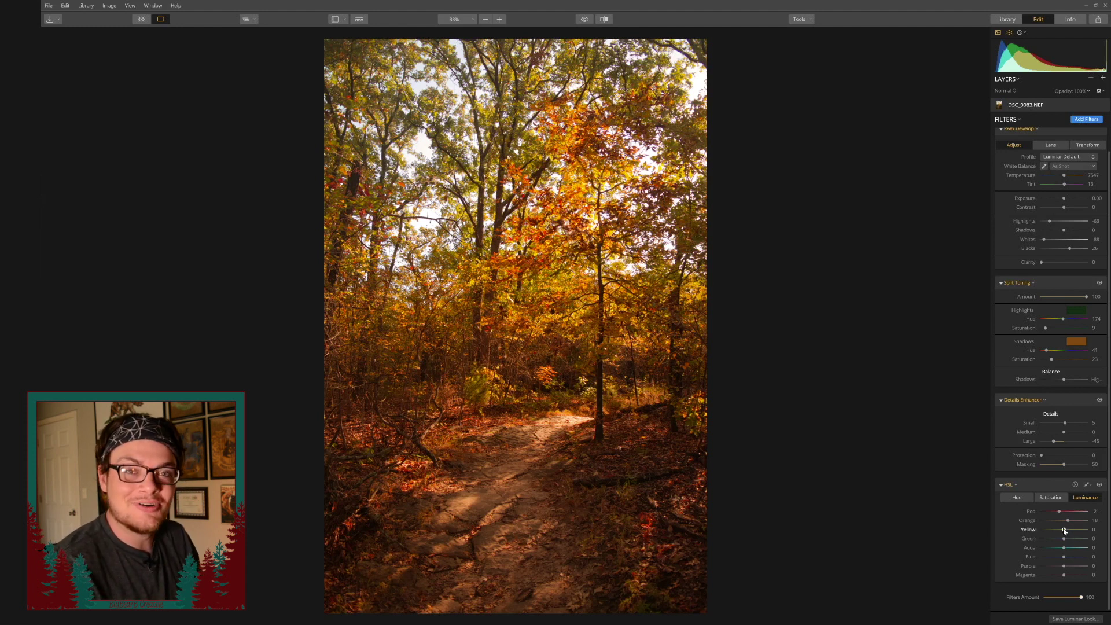
left_click_drag(1064, 530, 1062, 535)
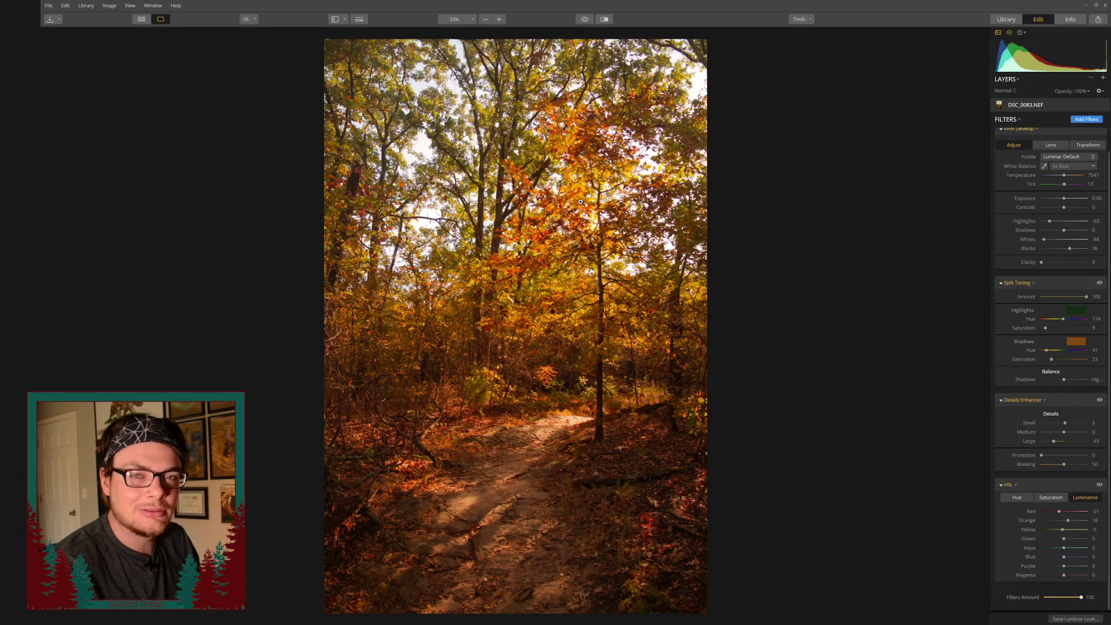
left_click(1100, 485)
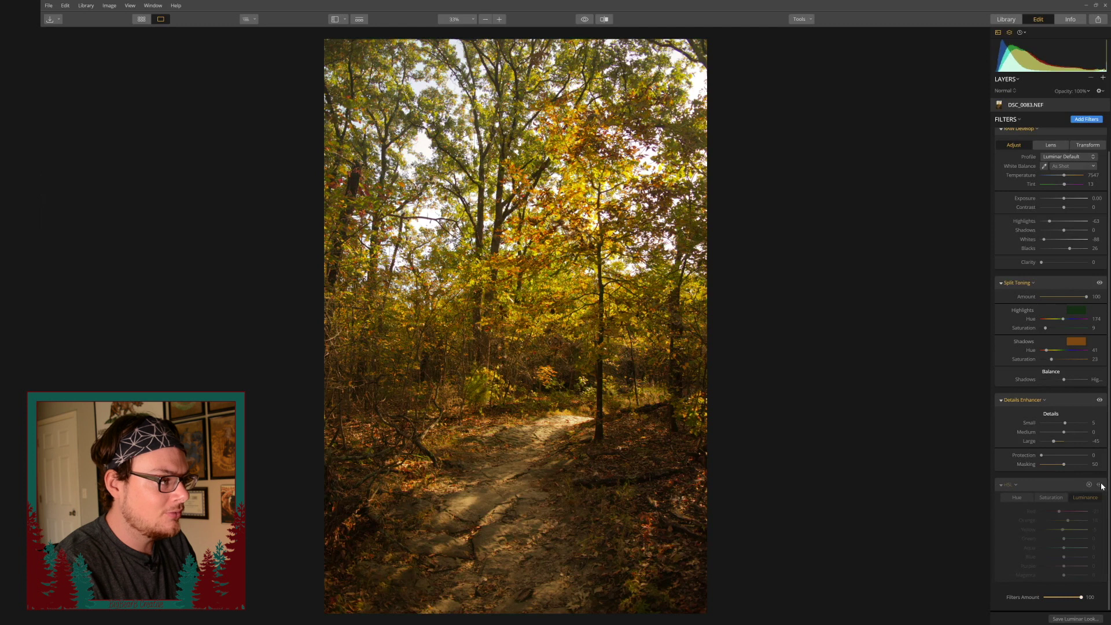
- Re-enable the HSL filter and switch to the Before view of the original photo
left_click(1100, 484)
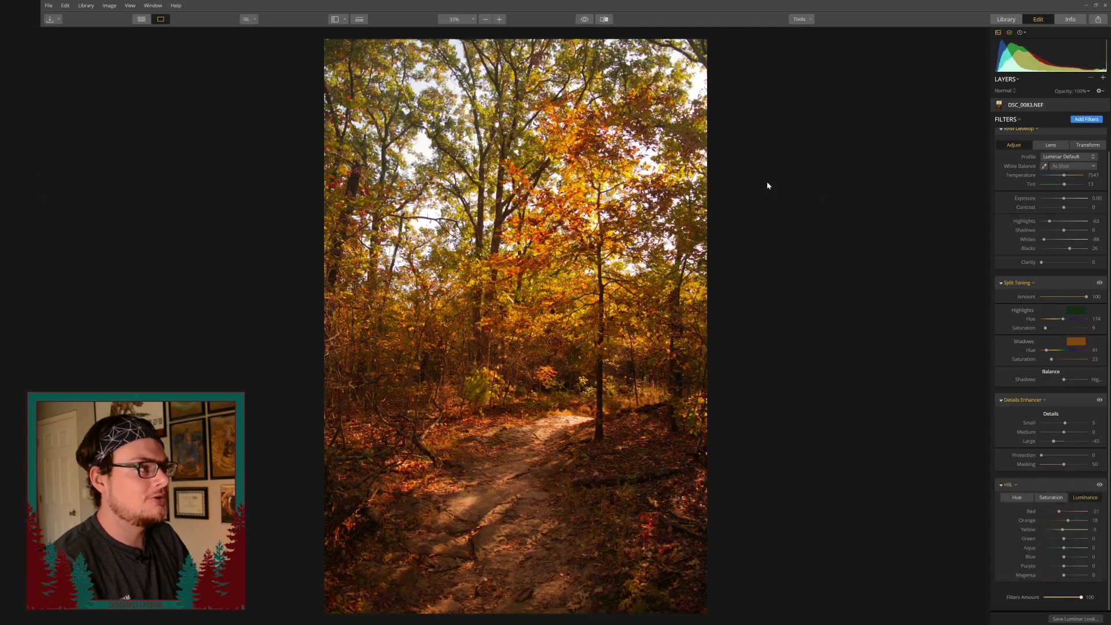
left_click(584, 19)
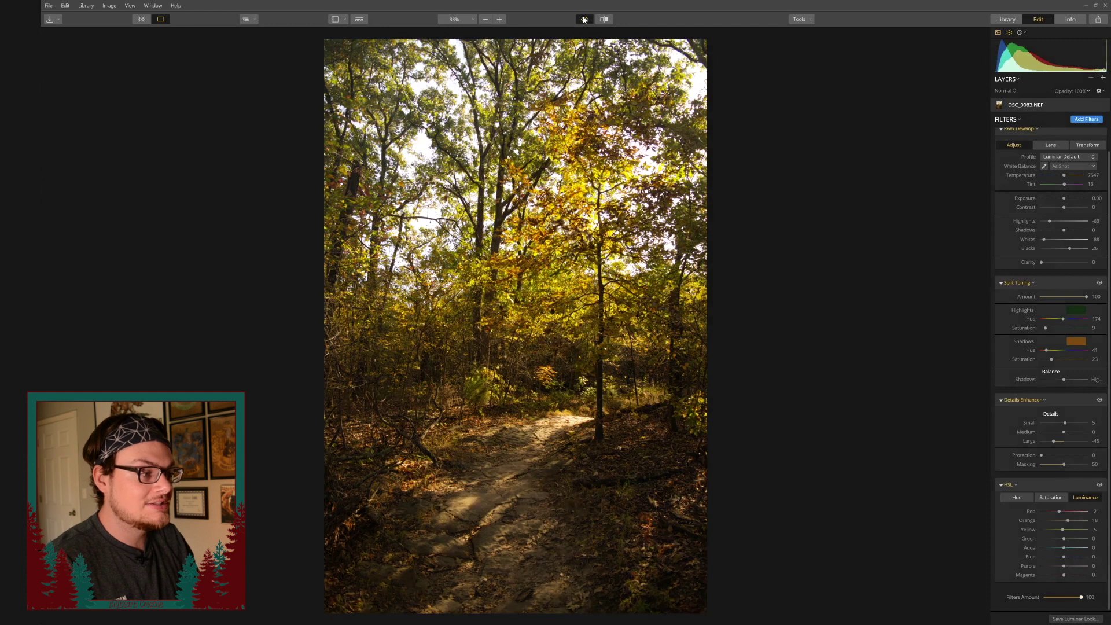